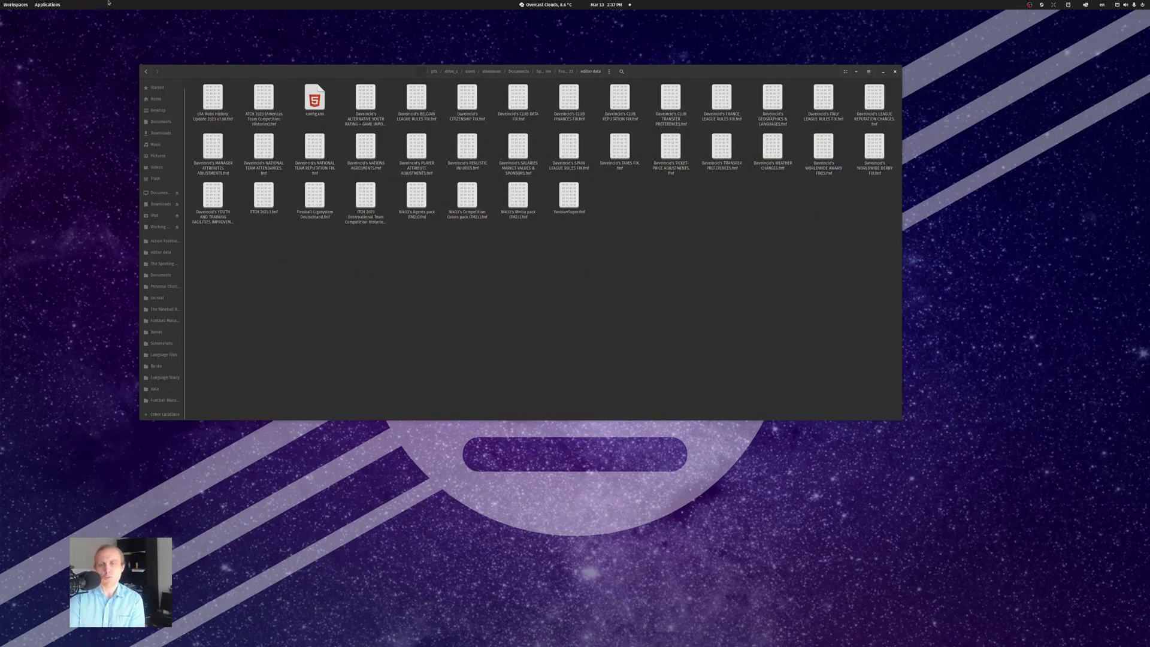
Step: Go from the editor data folder up to Documents and reopen Sports Interactive's Football Manager 2023 folder
left_click(566, 72)
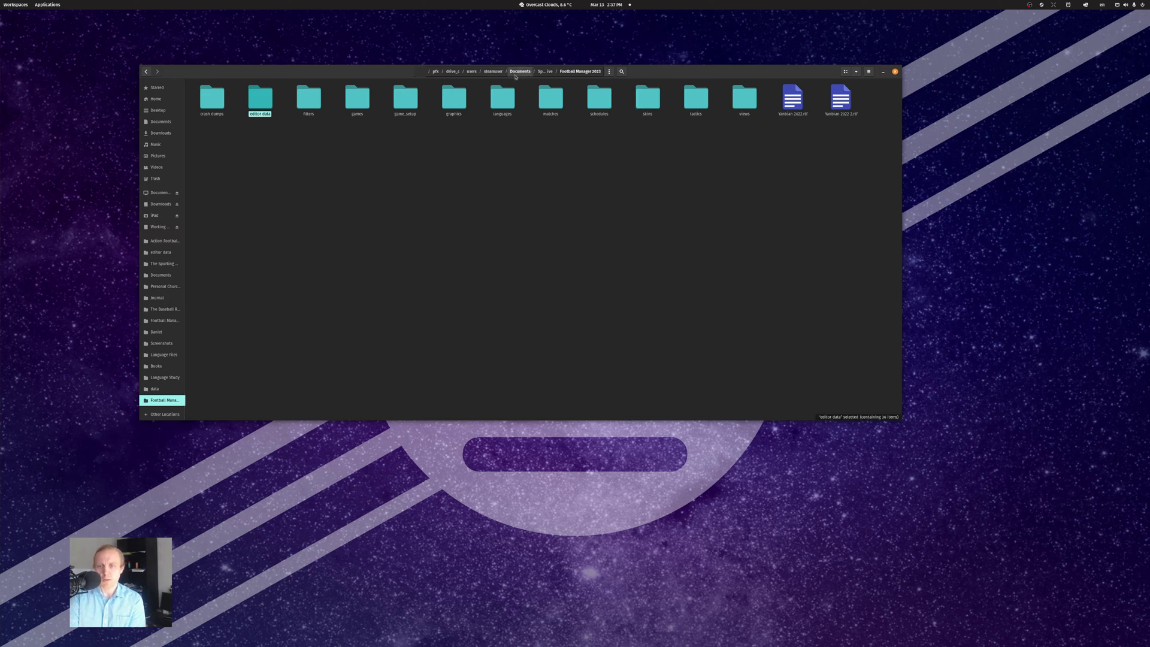
left_click(516, 76)
double_click(391, 107)
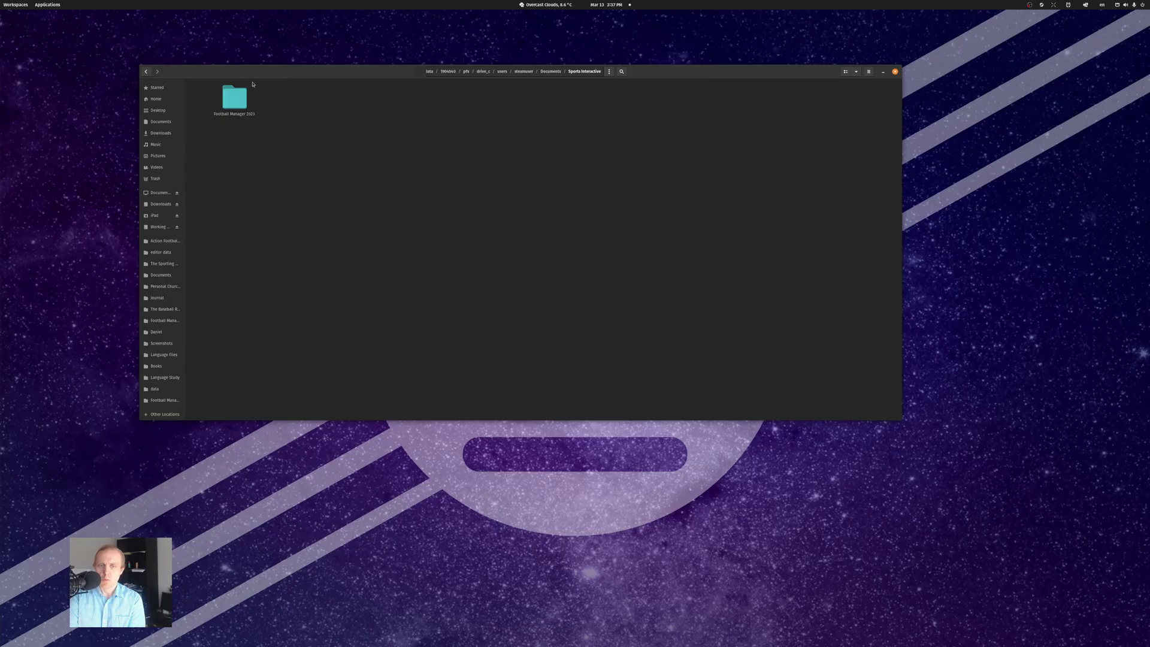
left_click(228, 113)
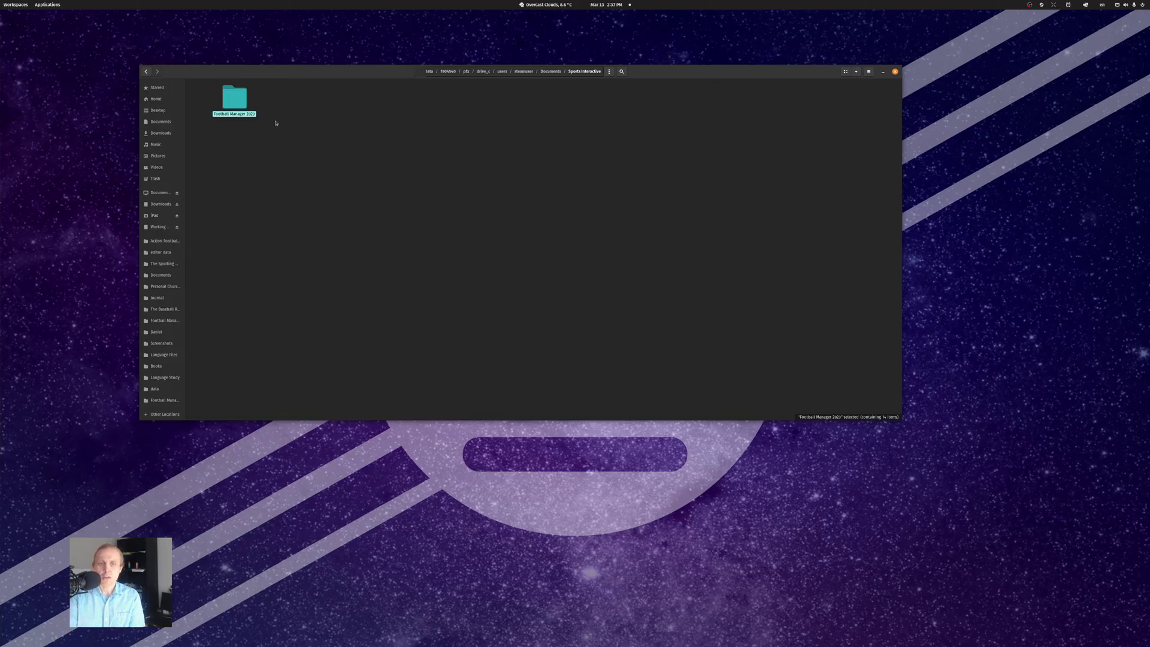
double_click(234, 97)
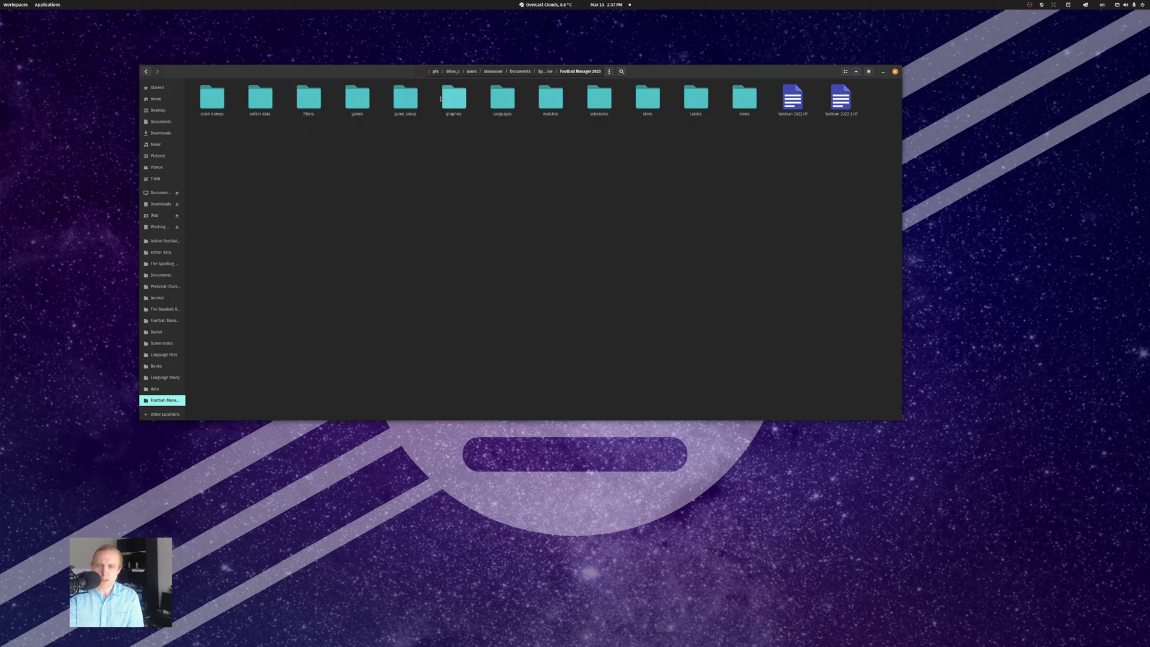
Step: Open the normal flags folder inside the graphics folder's Metallic Logos pack and examine the flag images
double_click(455, 102)
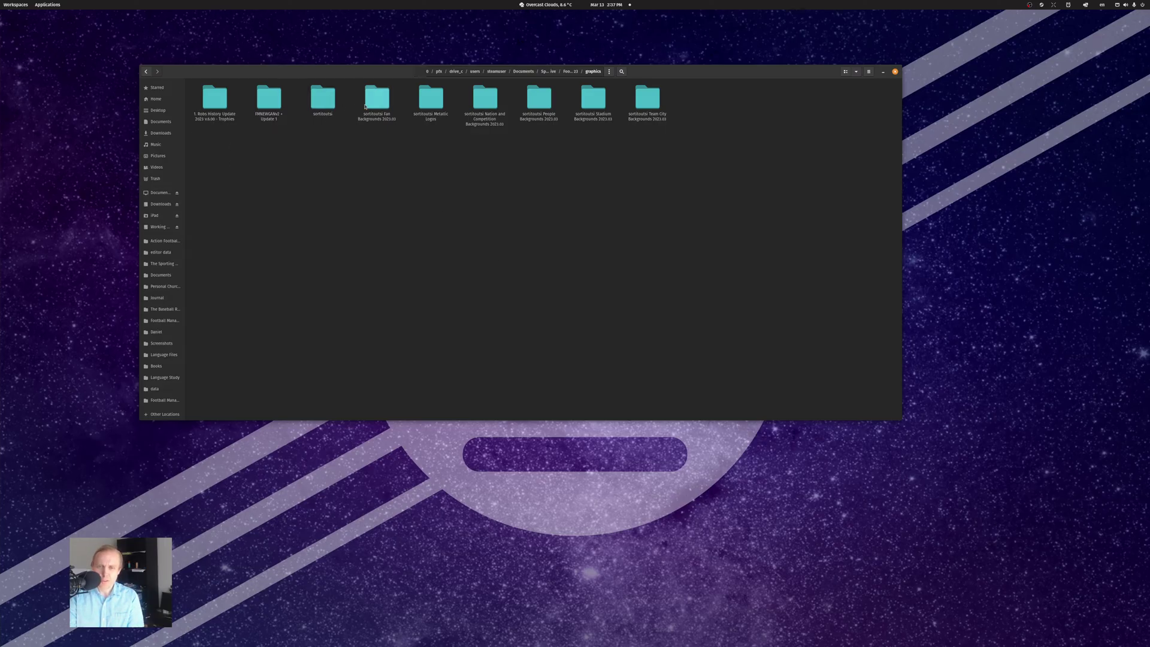
double_click(431, 99)
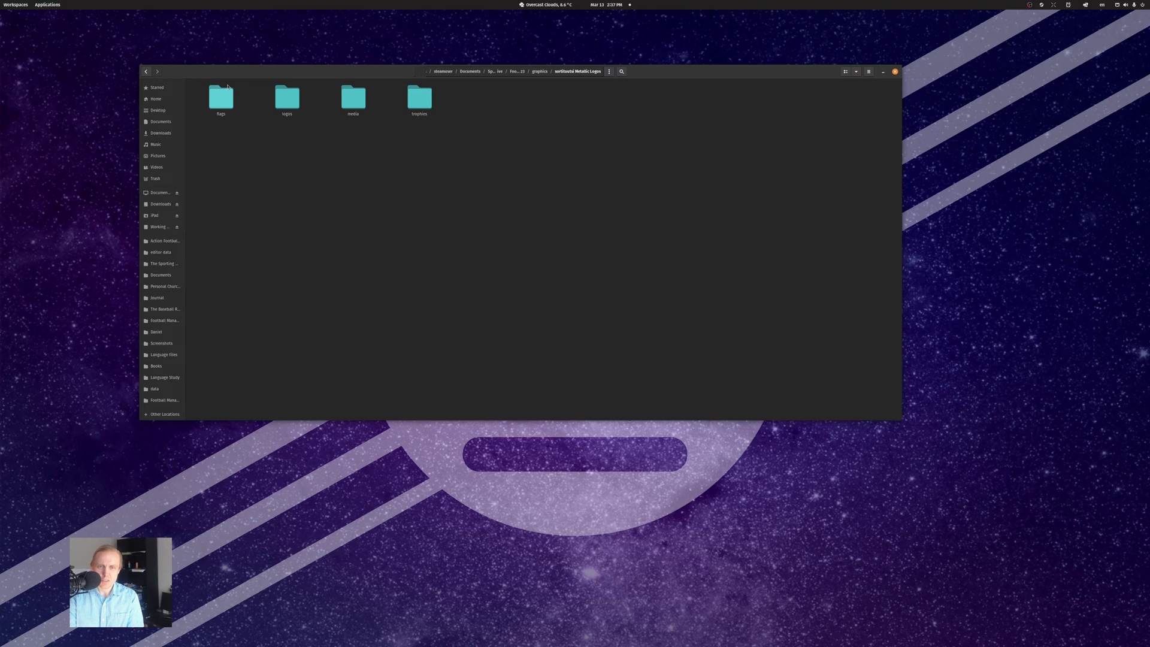
left_click(223, 94)
double_click(223, 93)
key("Down")
key("Return")
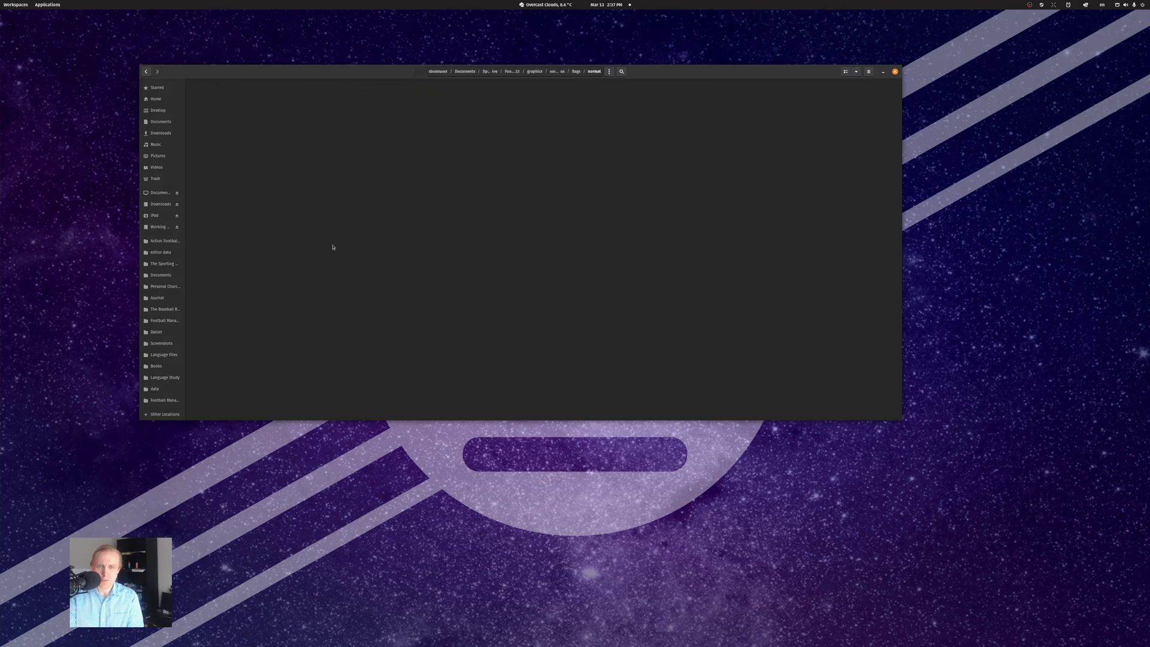
scroll(362, 268, "down", 5)
scroll(362, 268, "down", 5)
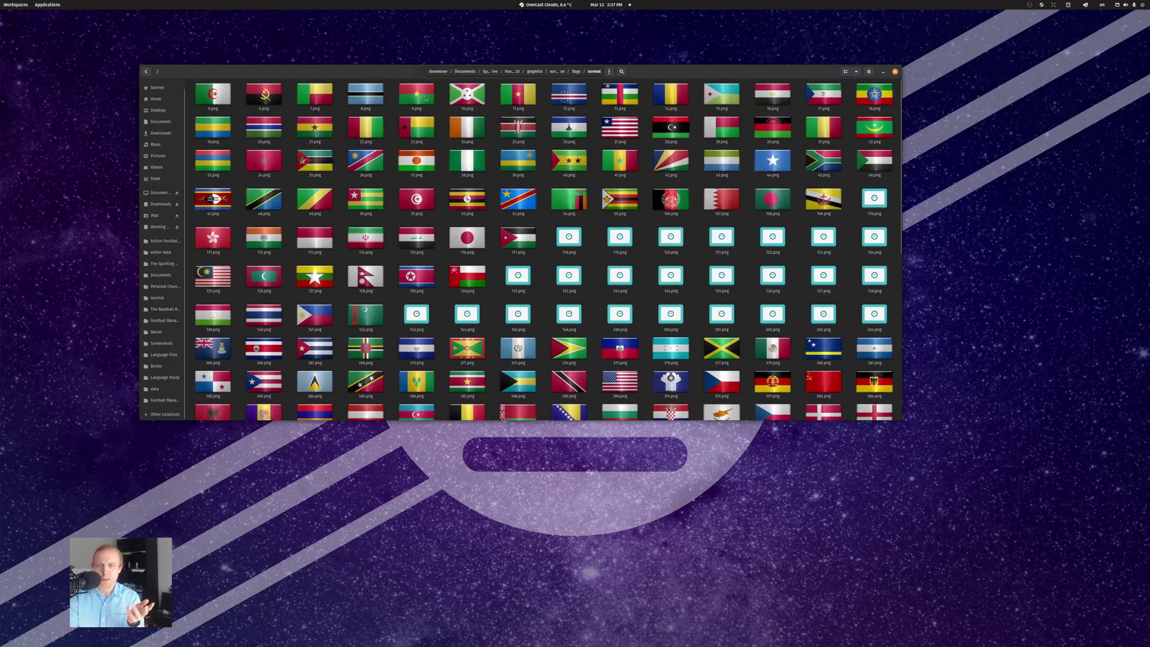
Step: Return to the Football Manager 2023 folder, open editor data and look through the installed editor files
left_click(555, 72)
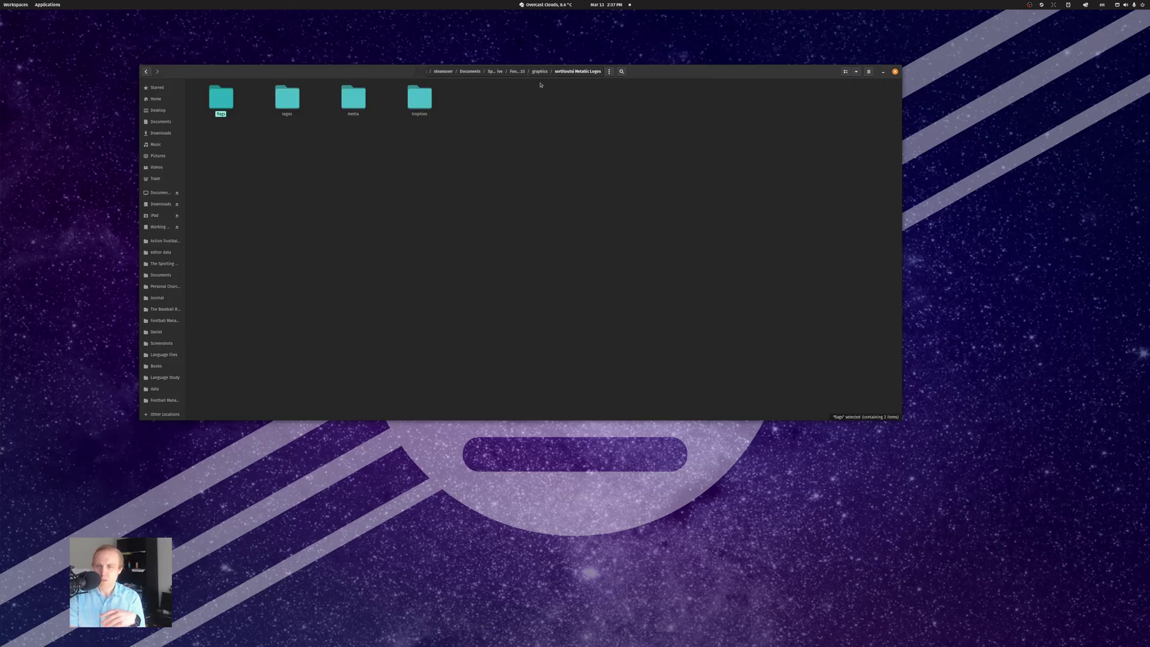
left_click(517, 71)
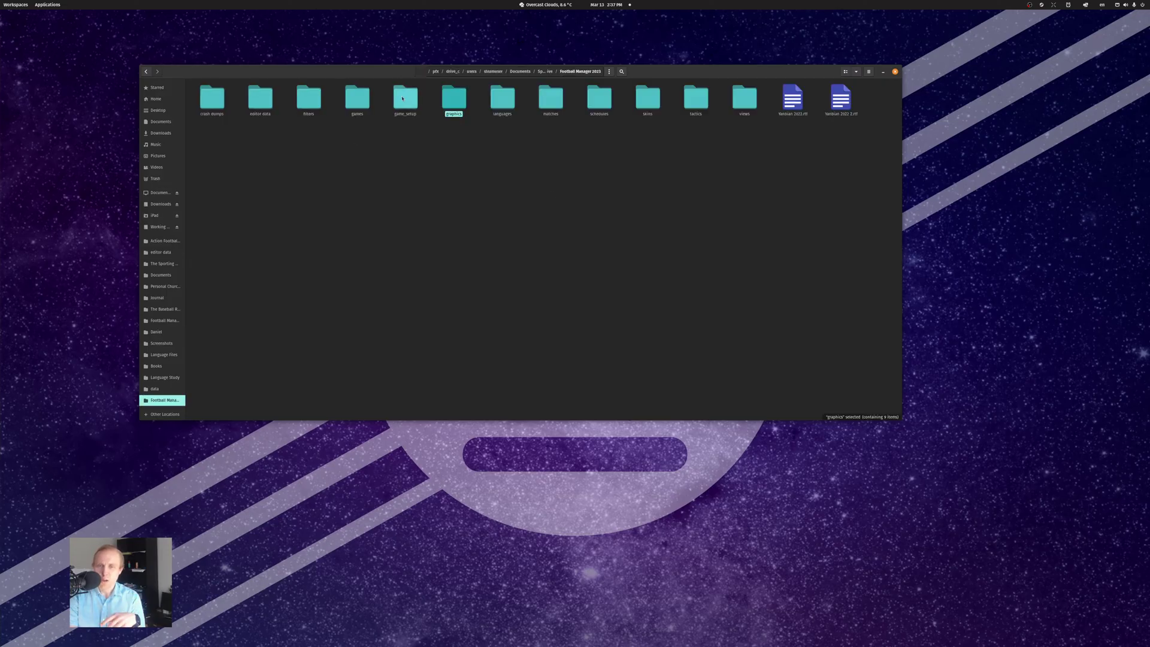
double_click(260, 97)
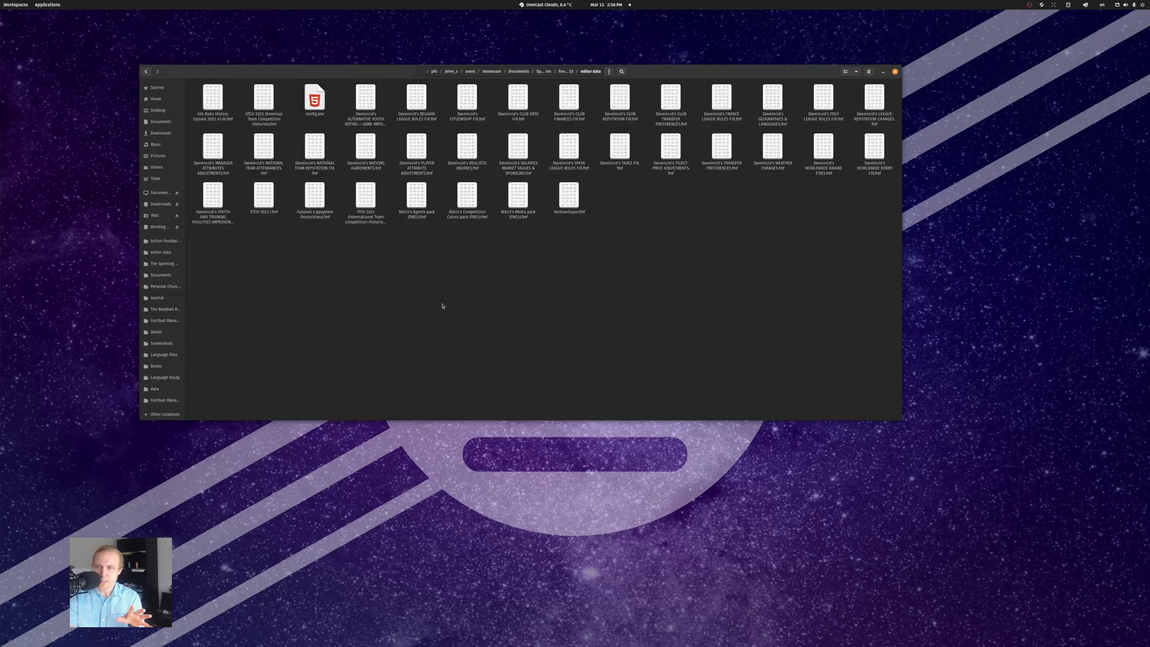
left_click(772, 99)
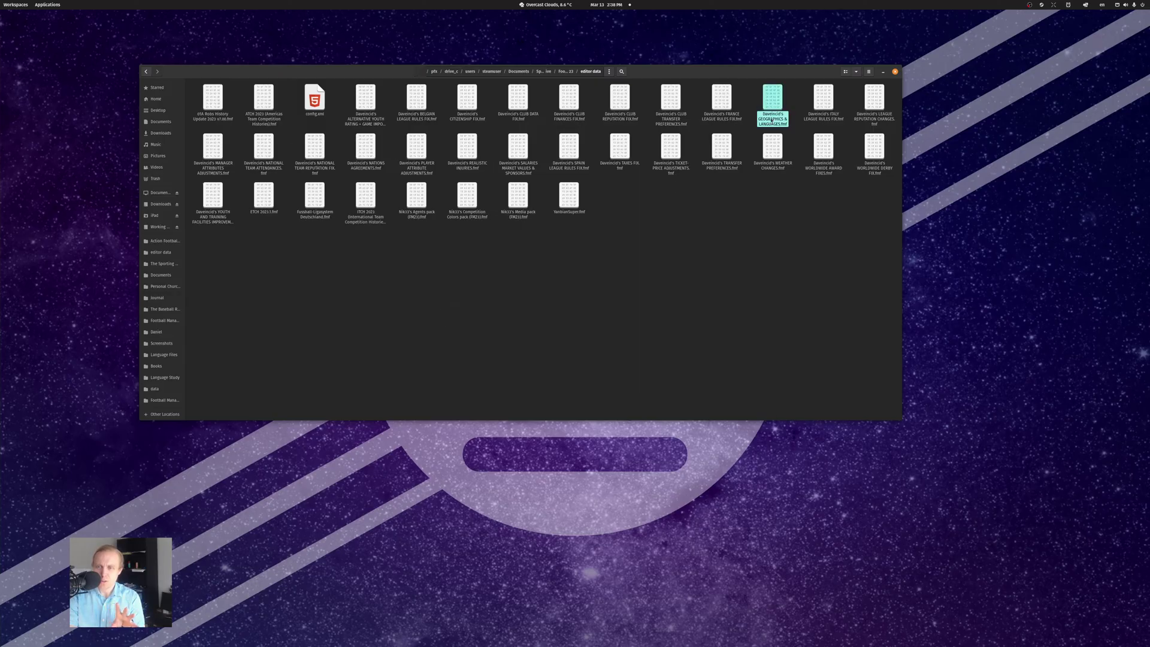
left_click(725, 114)
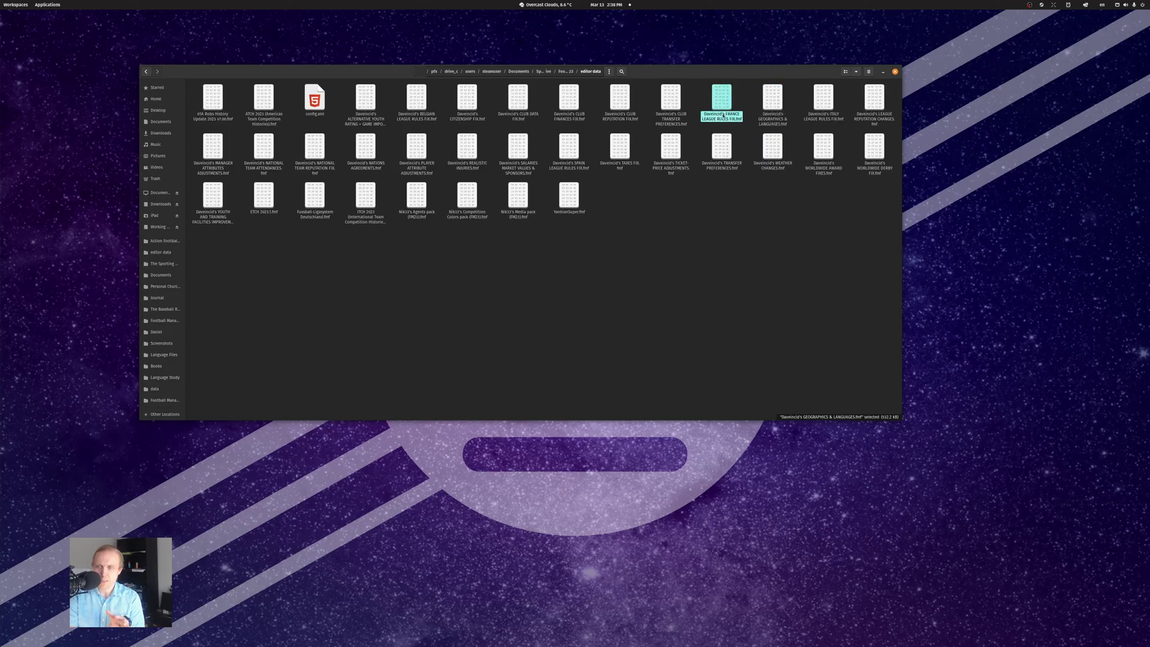
left_click(668, 111)
left_click(623, 113)
left_click(569, 112)
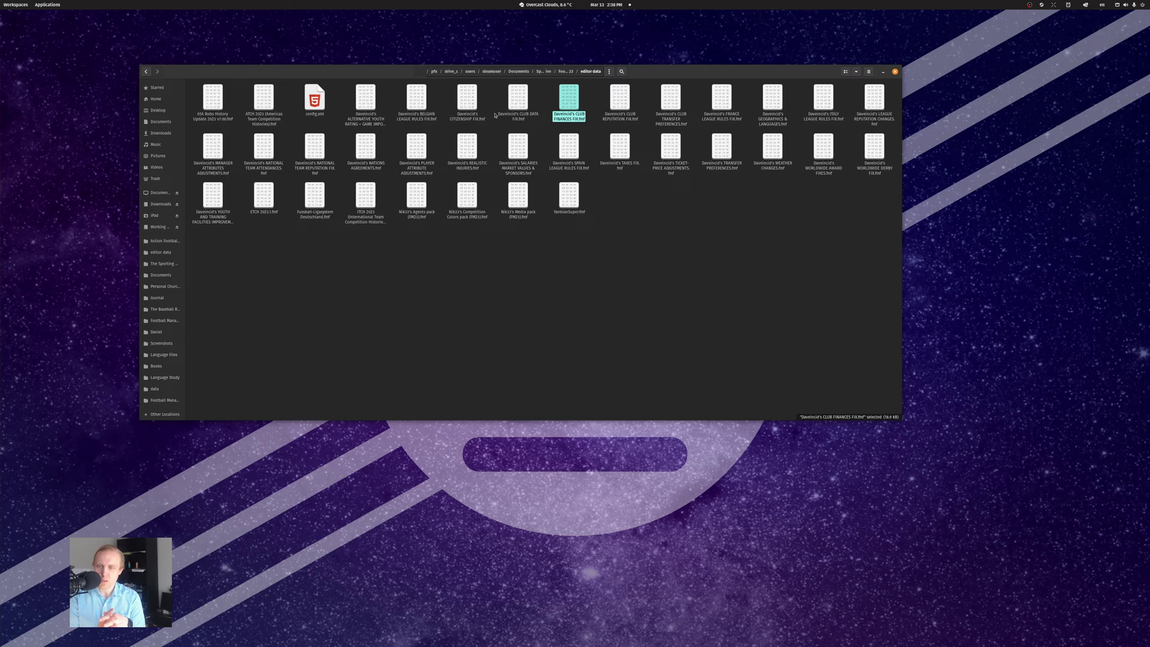
left_click(213, 118)
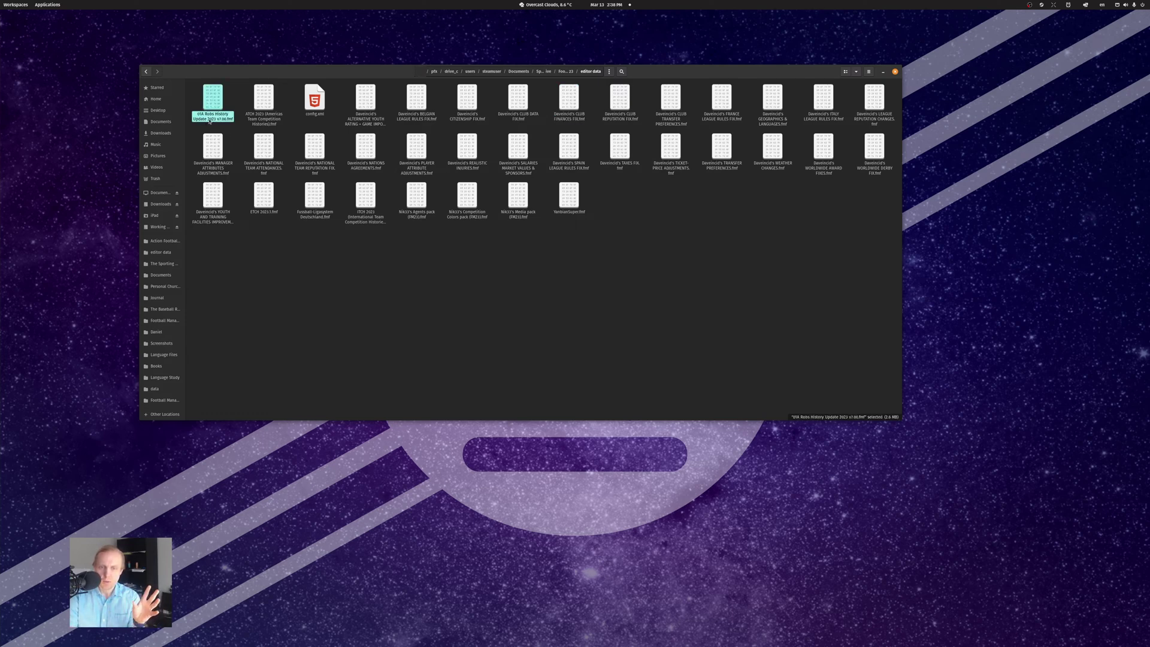
left_click(312, 218)
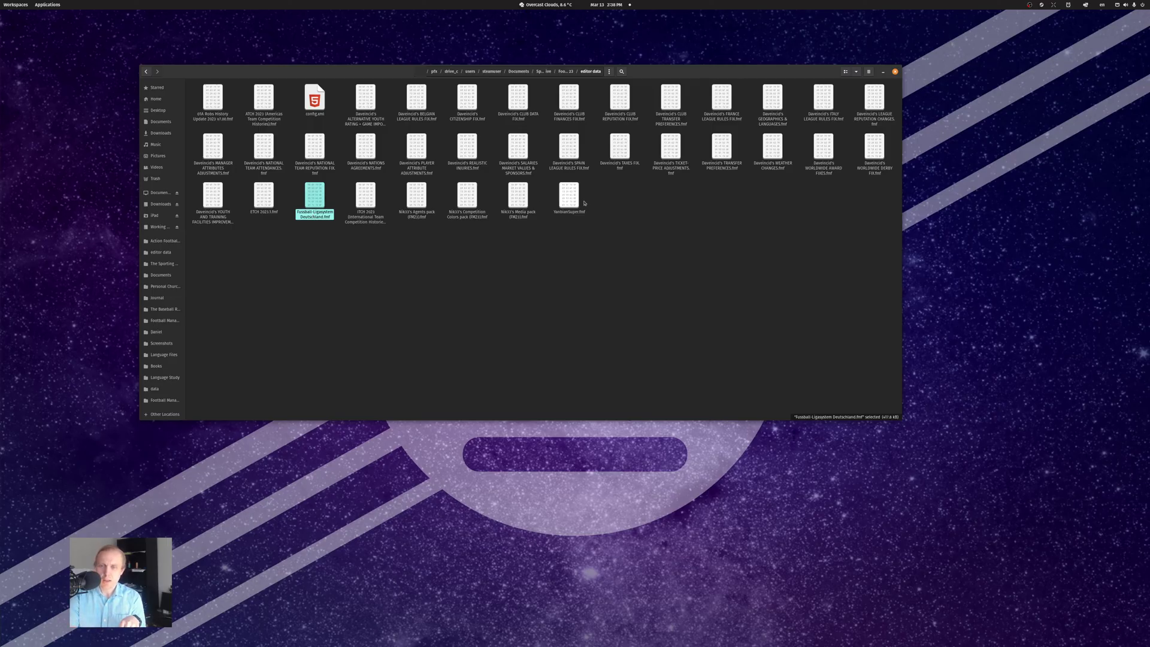
left_click(568, 215)
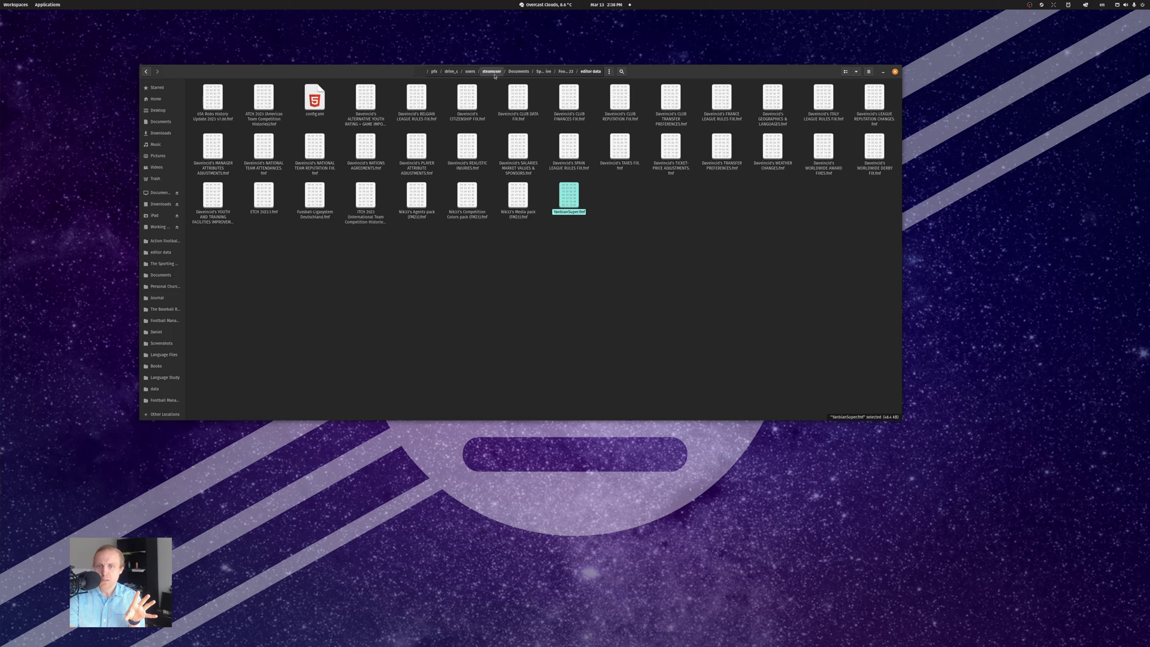
Step: Go up to Documents, open Sports Interactive, and return along its path to Steam's compatdata folder
left_click(517, 72)
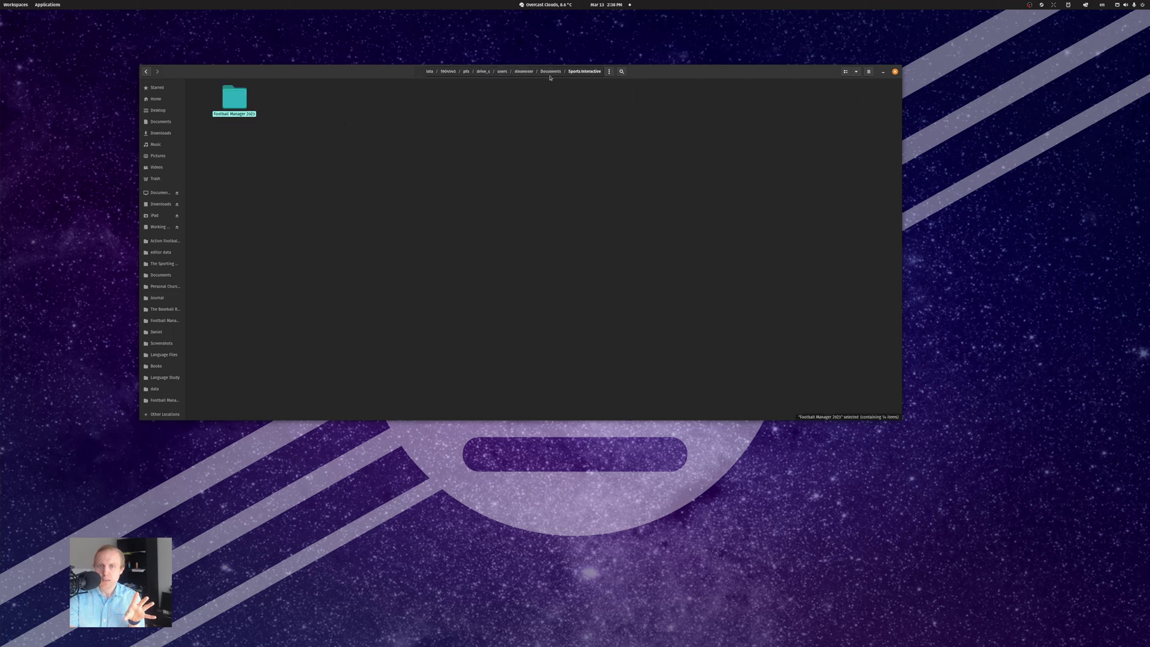
left_click(398, 97)
double_click(397, 97)
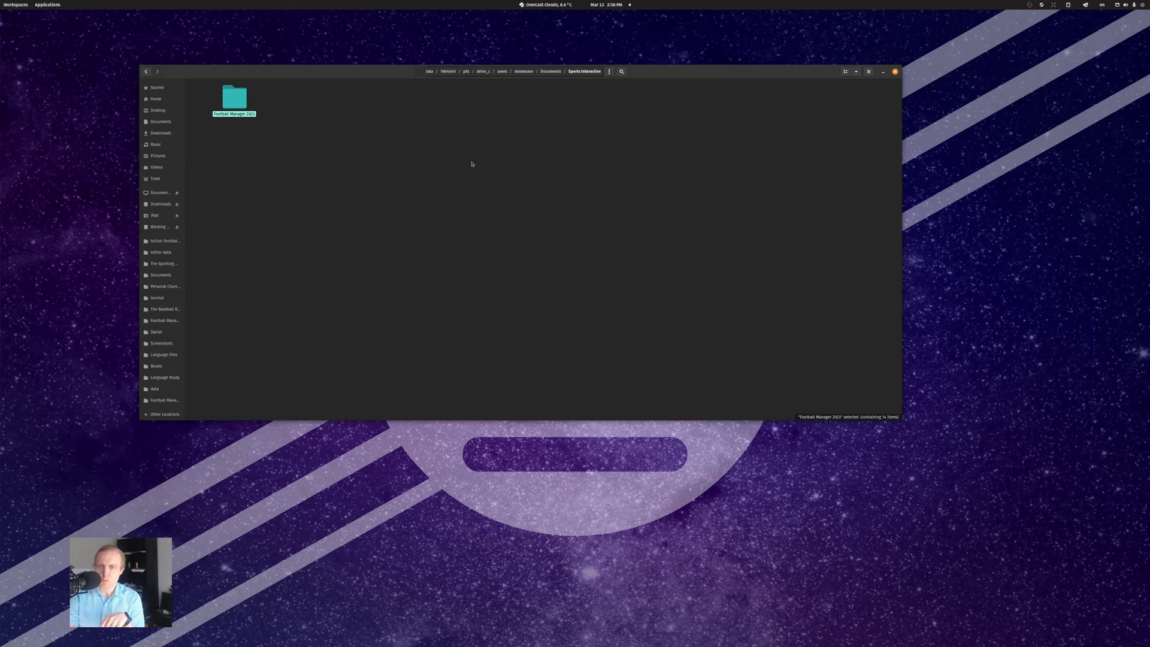
left_click(429, 72)
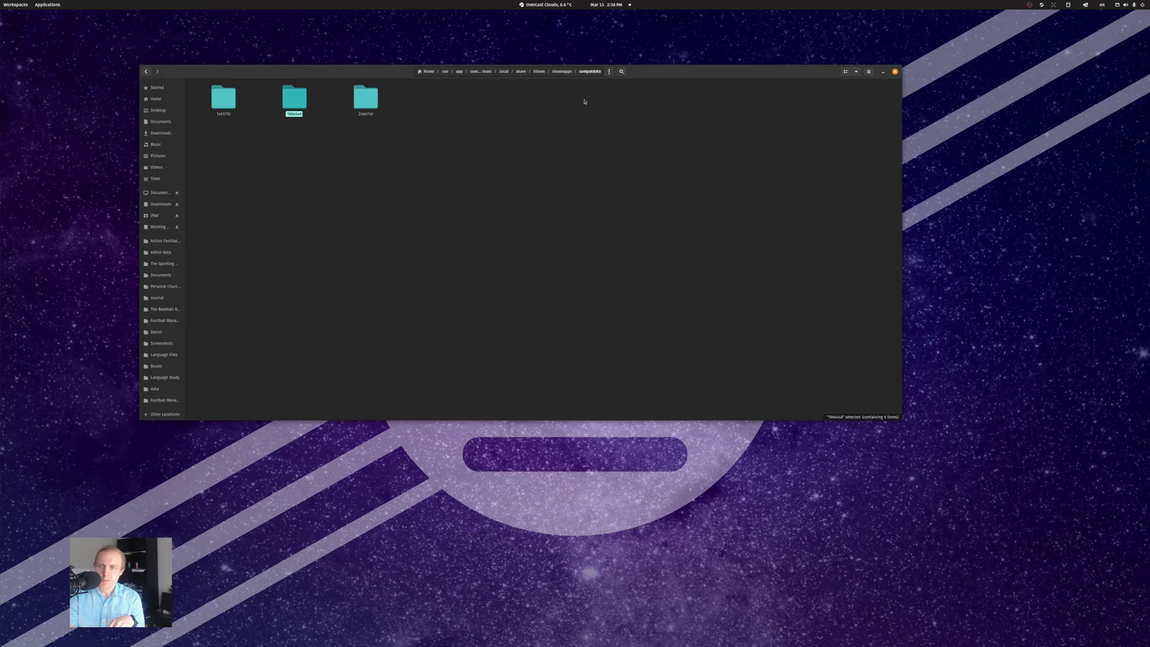
Step: Open the Sports Interactive folder through the game's compatdata folder, following pfx, drive_c, users, steamuser and Documents
double_click(294, 97)
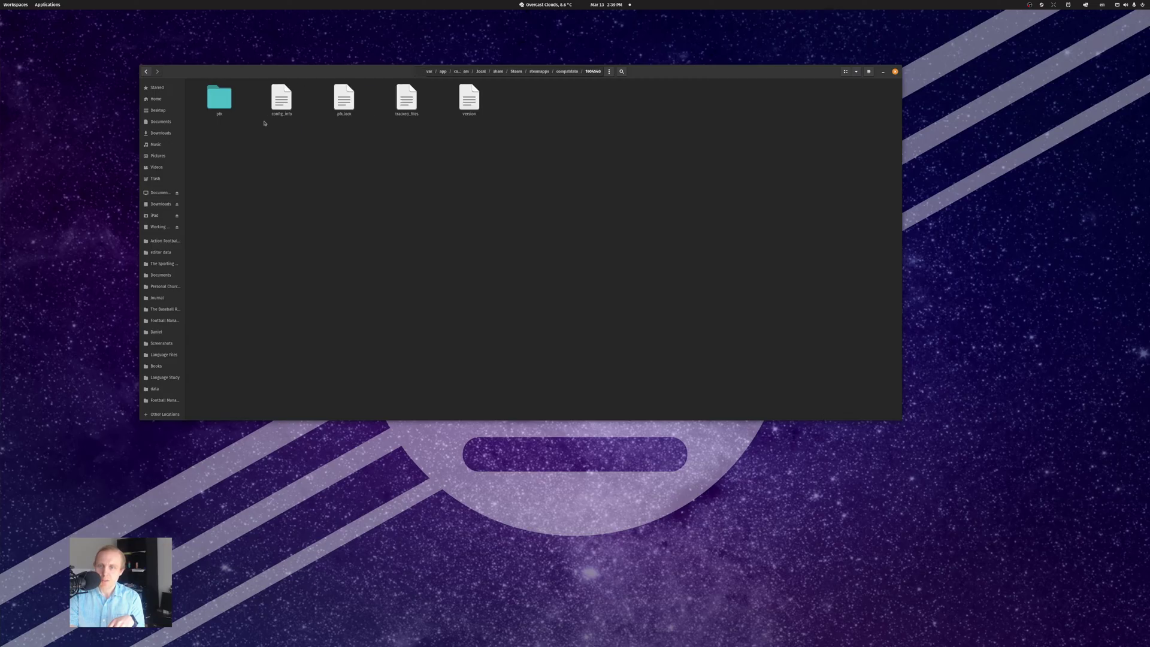
double_click(219, 97)
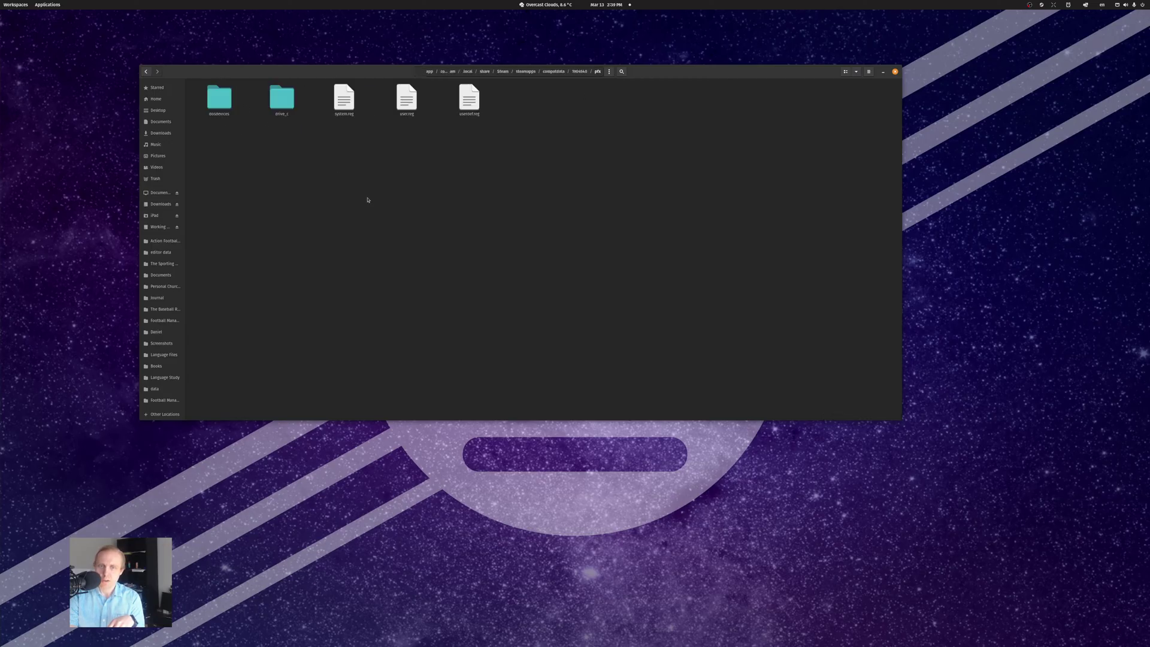
double_click(280, 96)
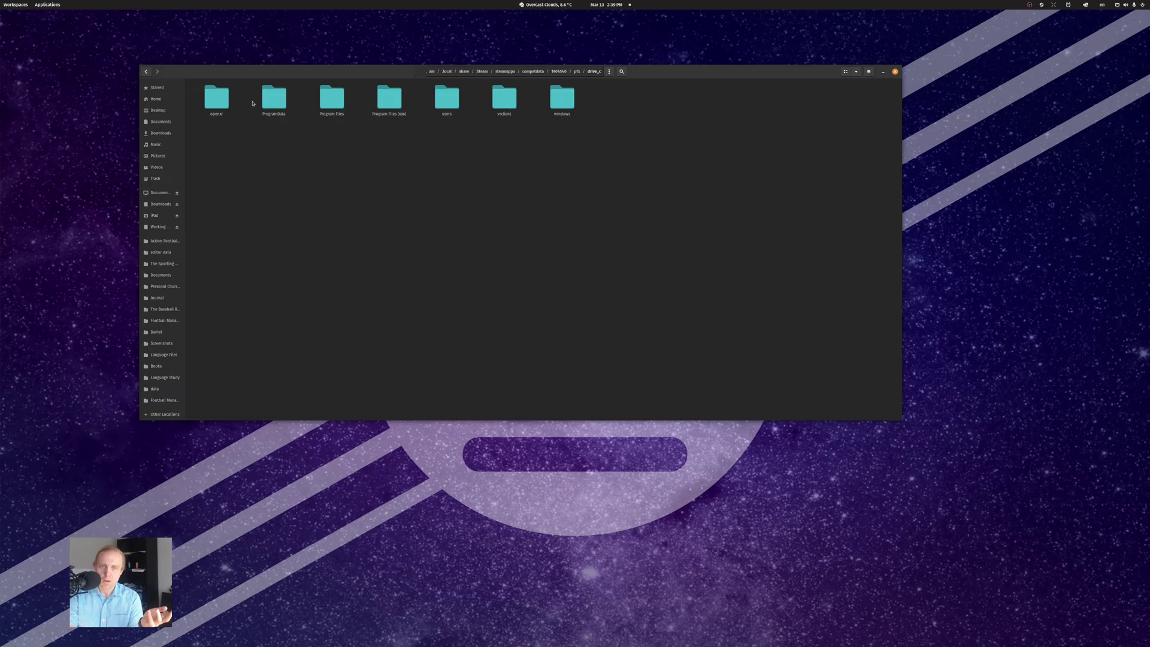
double_click(448, 99)
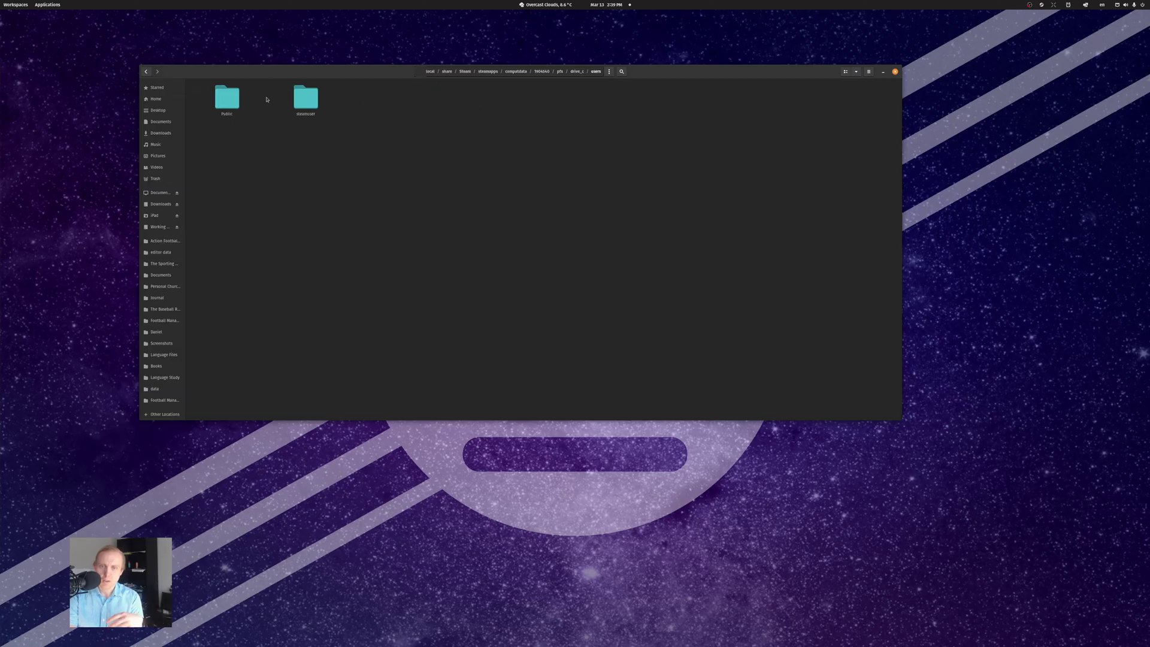
double_click(306, 98)
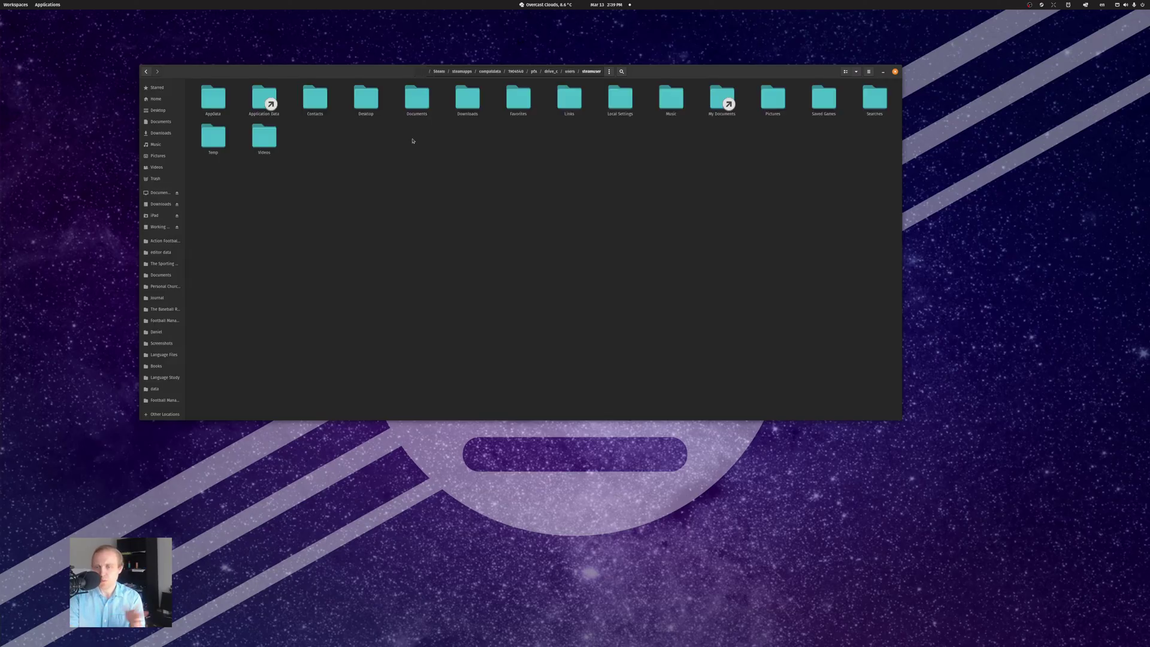
left_click(405, 100)
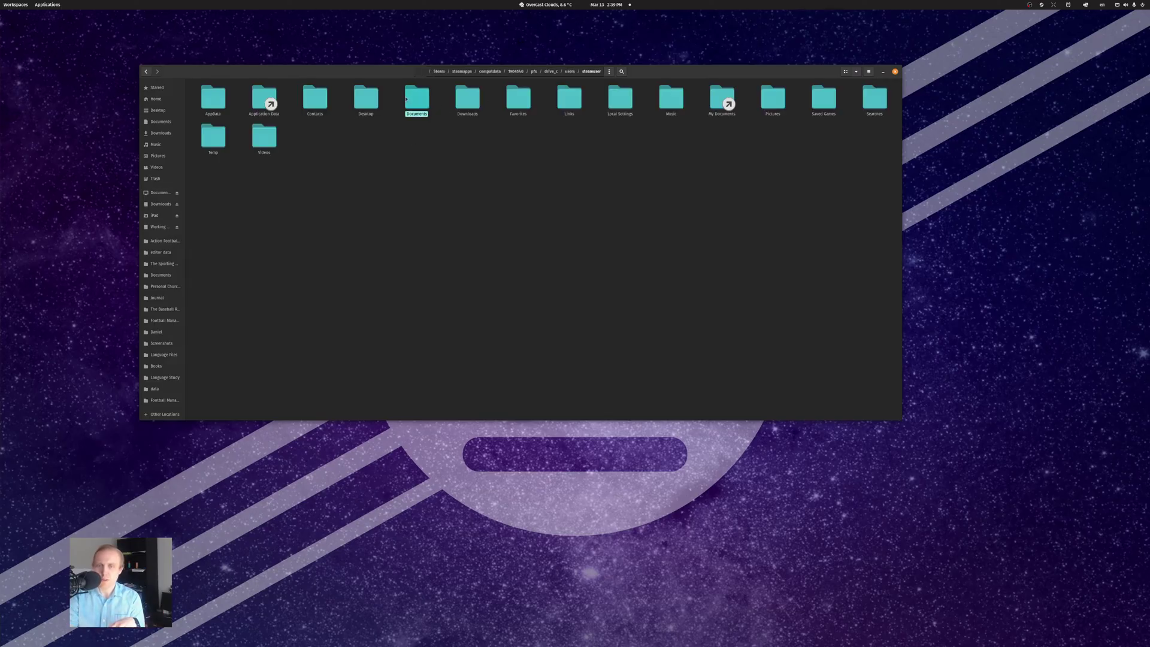
double_click(405, 99)
double_click(407, 96)
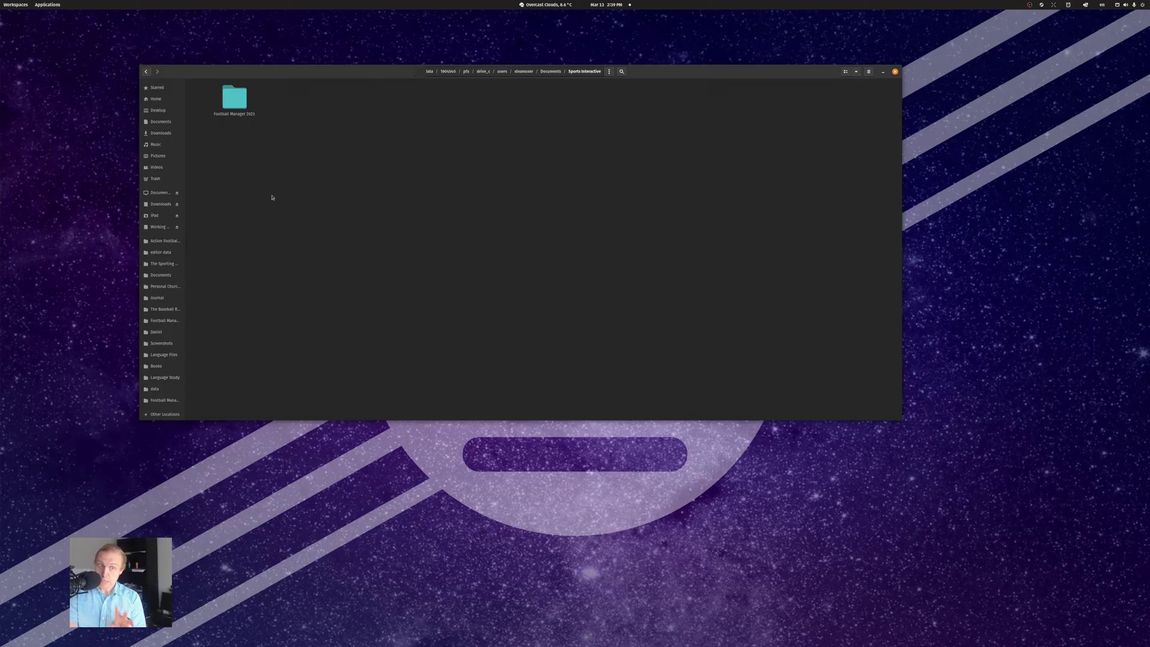
Step: Open the Football Manager 2023 folder and examine its editor data folder
left_click(161, 252)
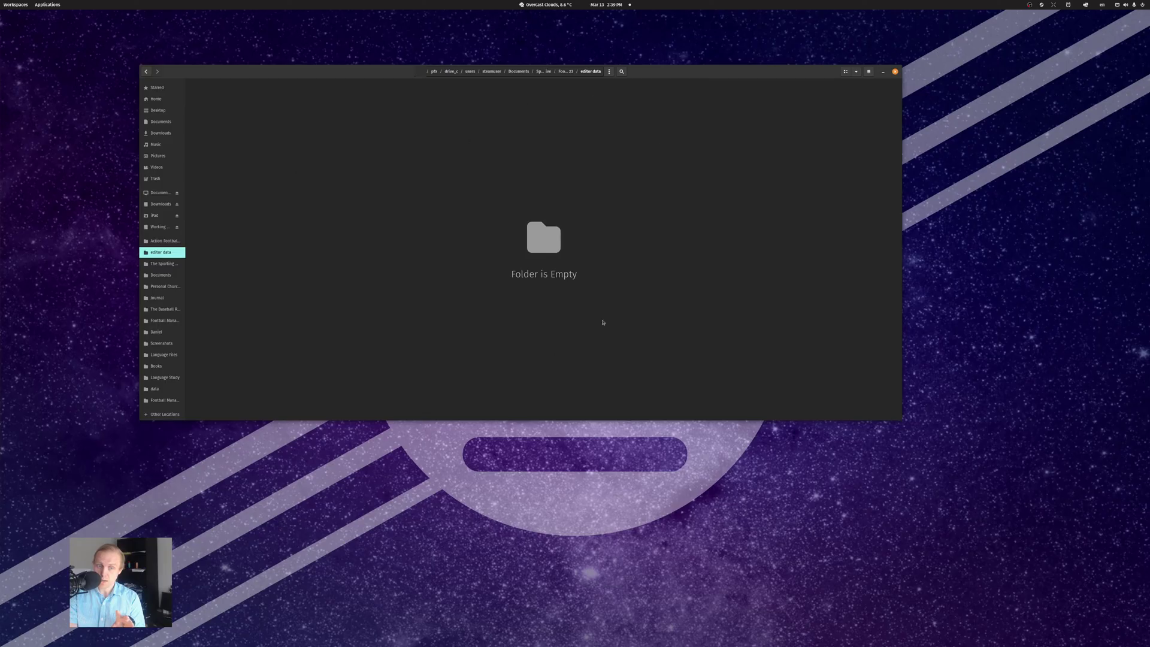
left_click(164, 400)
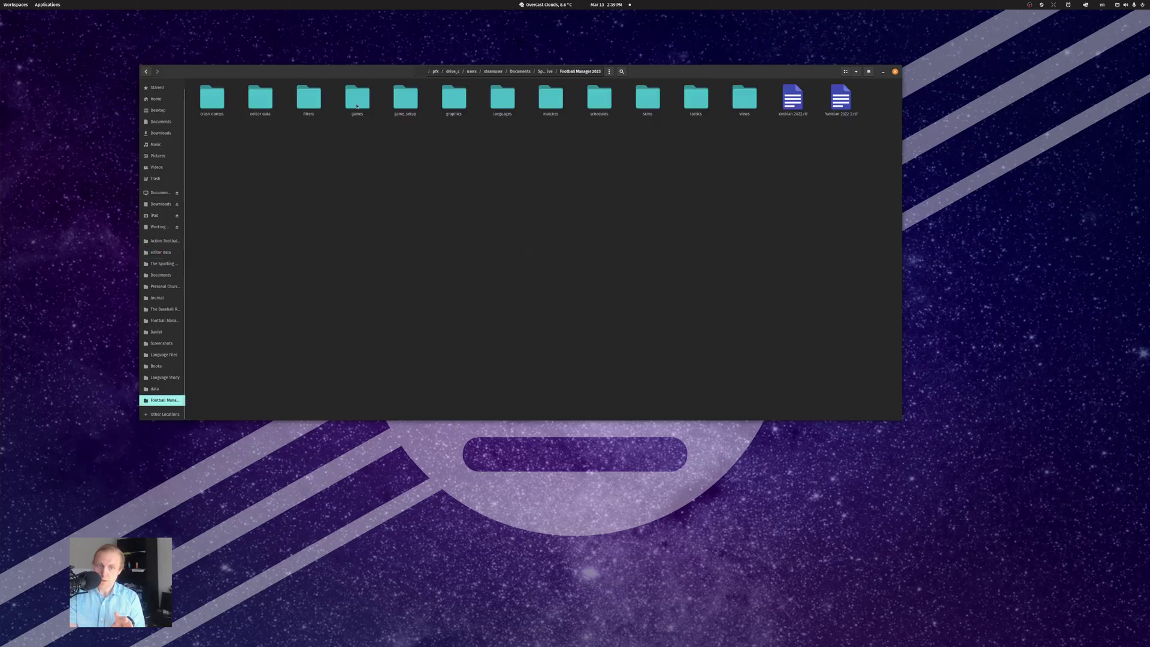
double_click(260, 97)
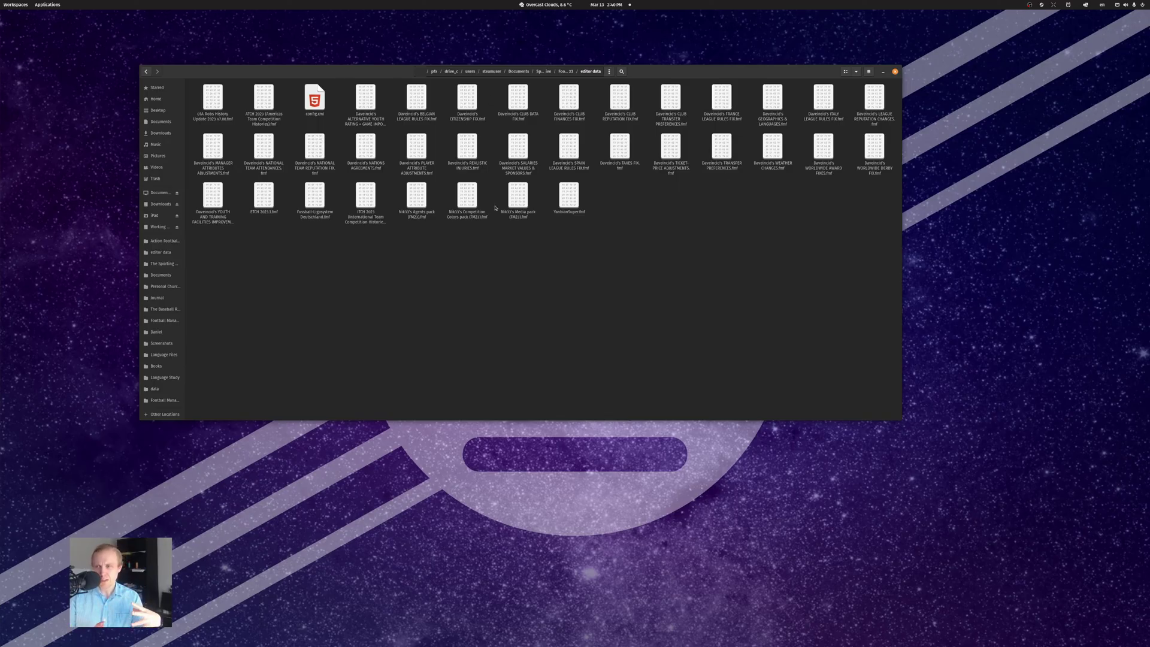
Step: Launch Football Manager 2023 and start a new game in Career mode
left_click(1041, 5)
left_click(1040, 22)
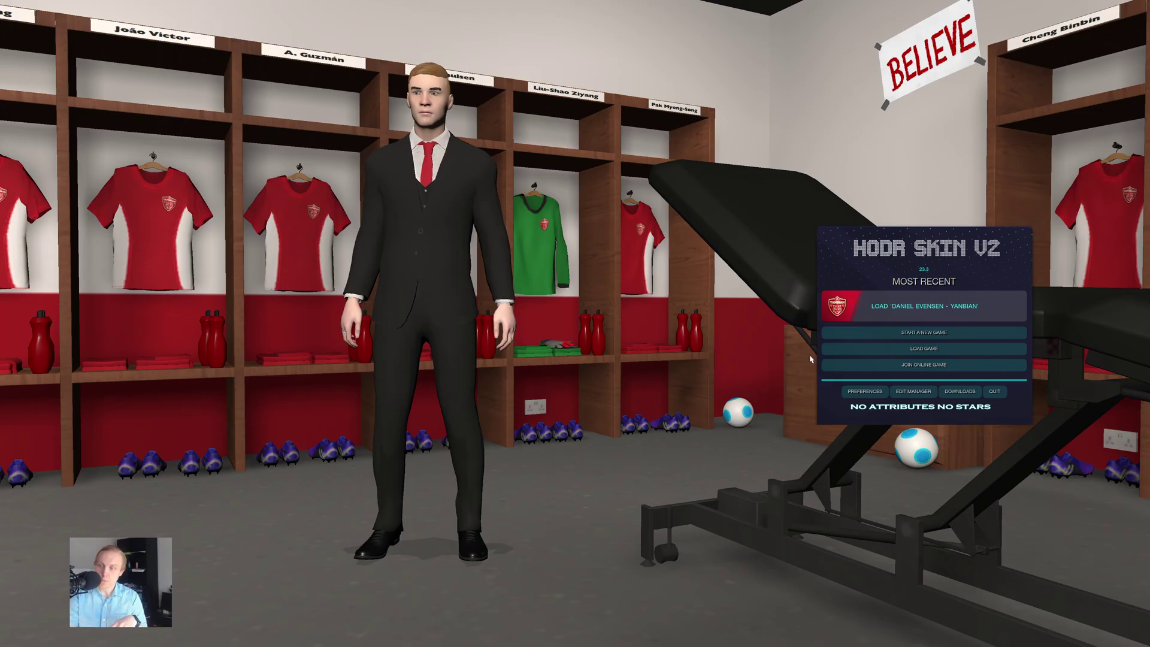
left_click(873, 333)
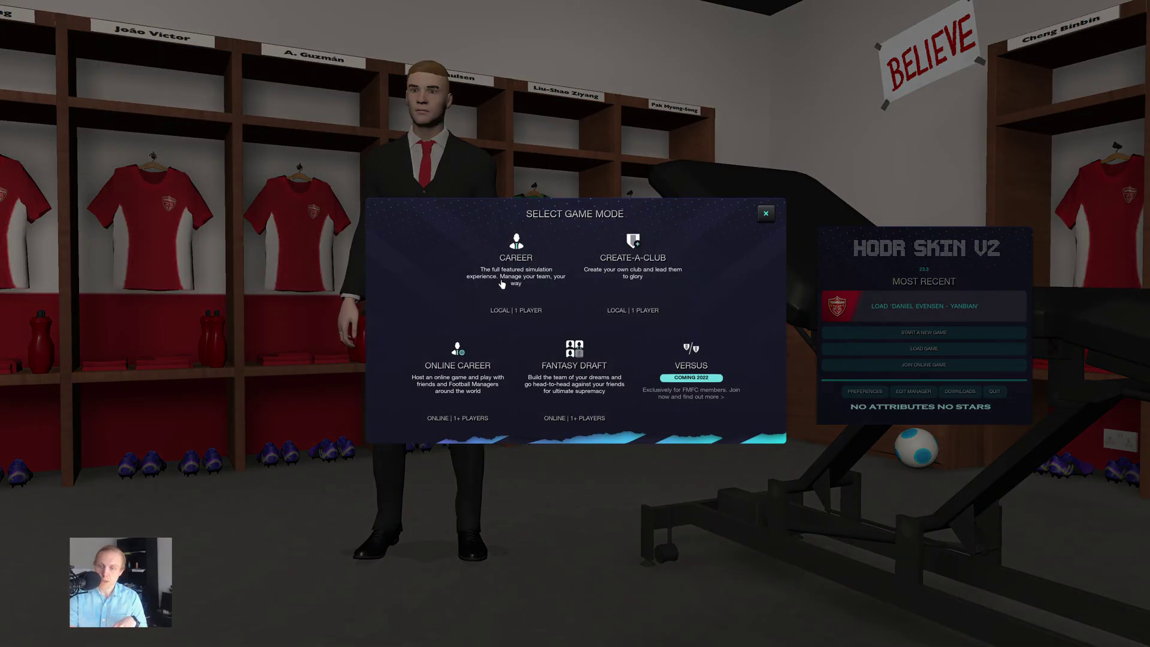
left_click(526, 257)
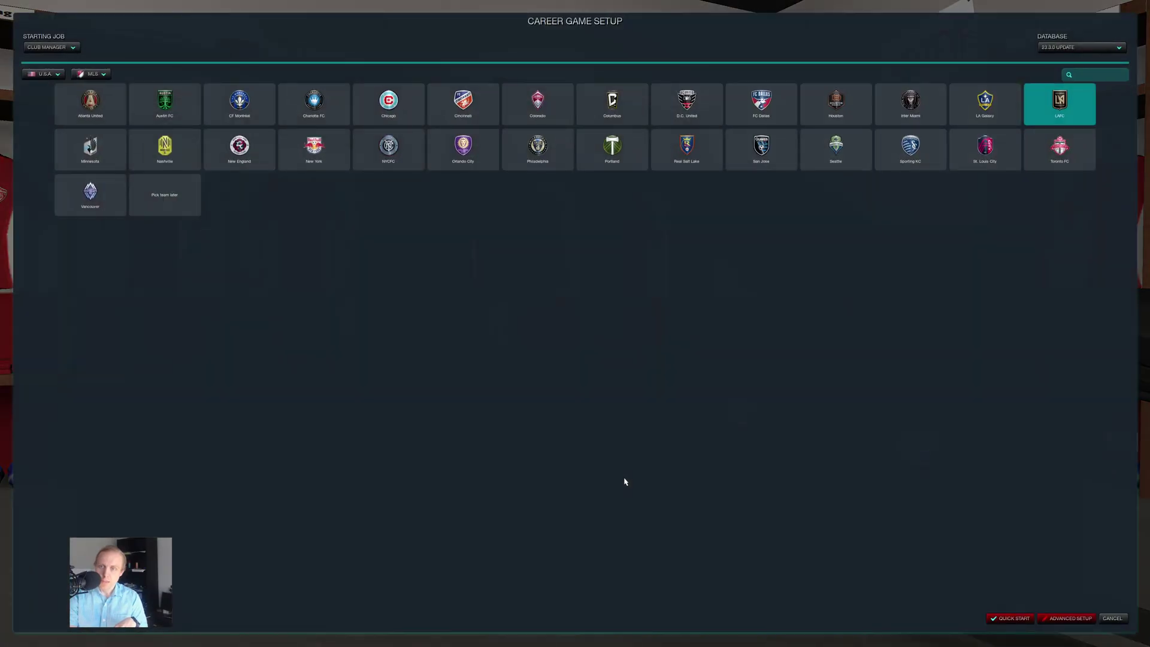
Step: Open the database settings and examine the editor data files offered for the 23.3.0 Update database, including the flagged ones
left_click(1062, 50)
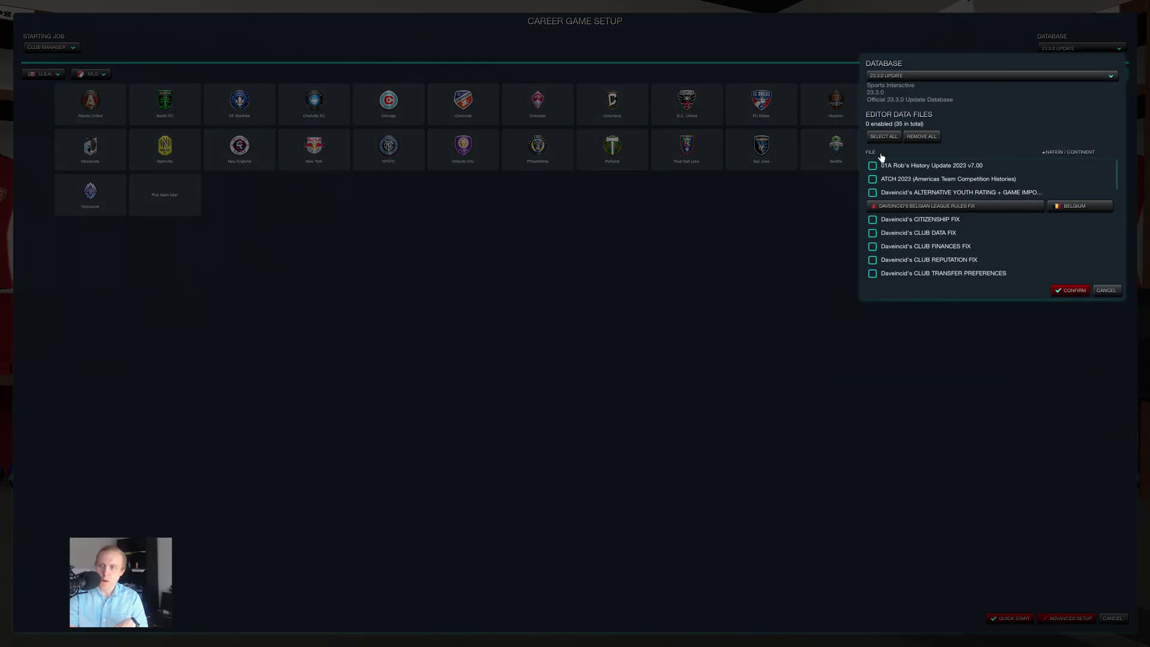
scroll(898, 203, "down", 5)
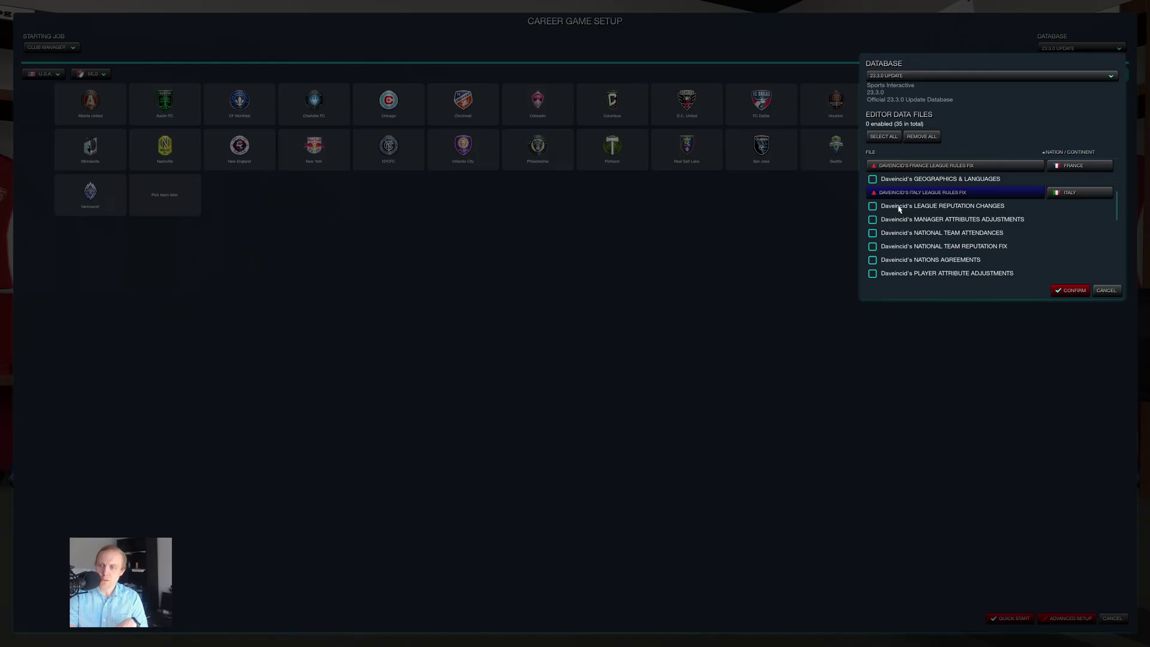
scroll(899, 207, "down", 8)
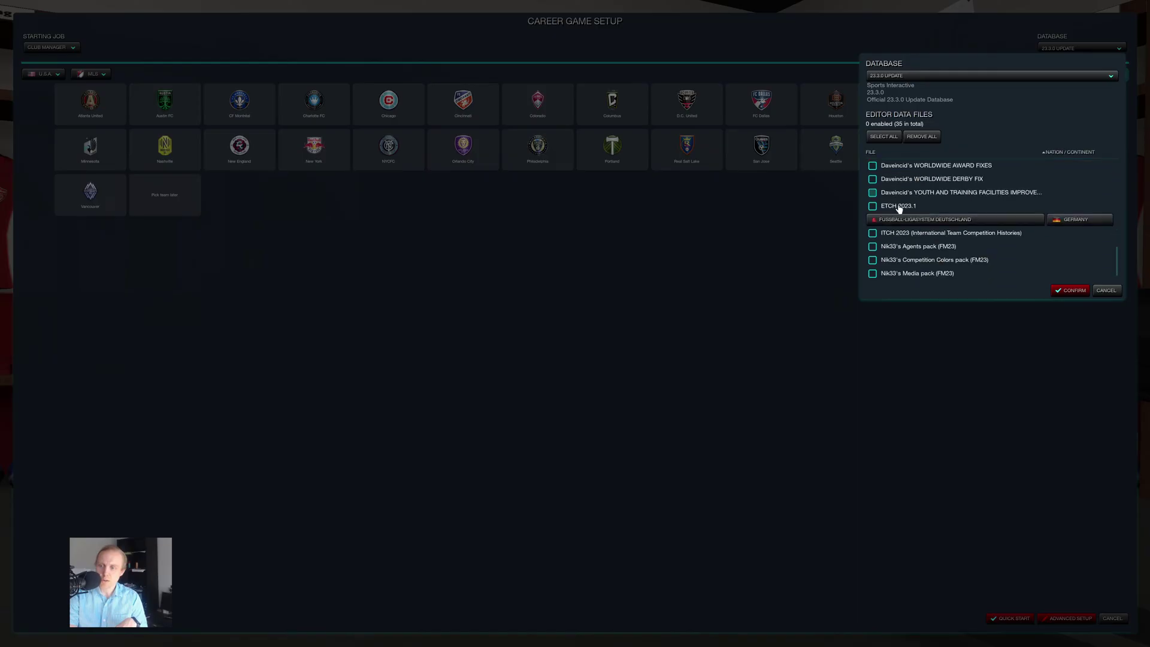
mouse_move(906, 223)
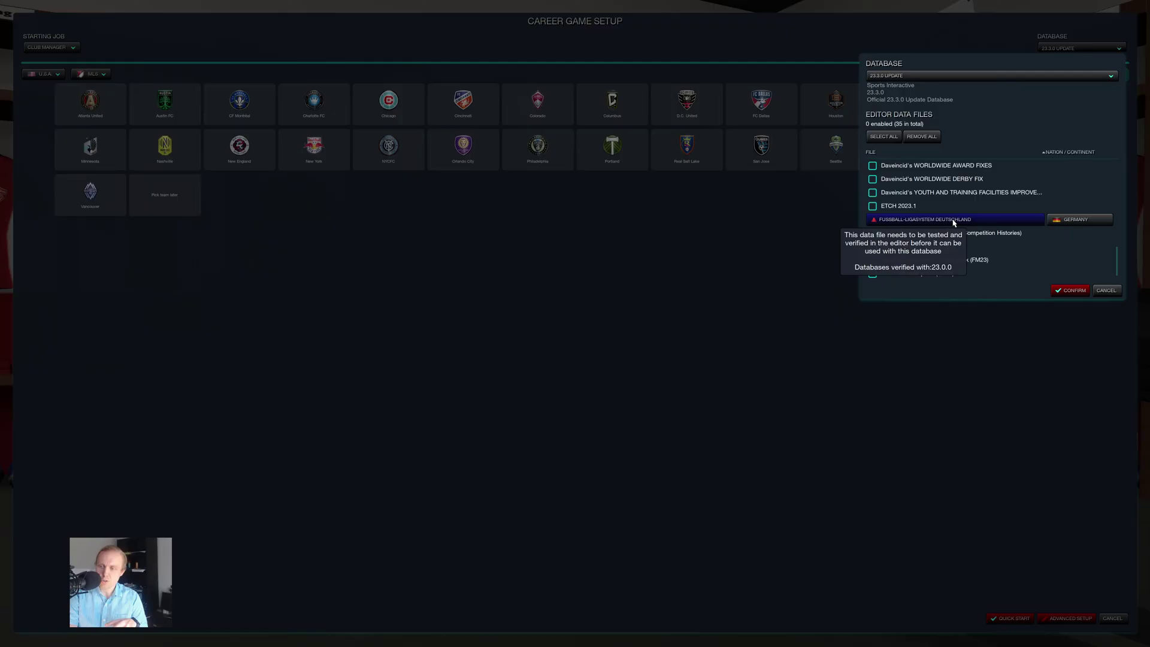
scroll(954, 222, "down", 1)
mouse_move(960, 277)
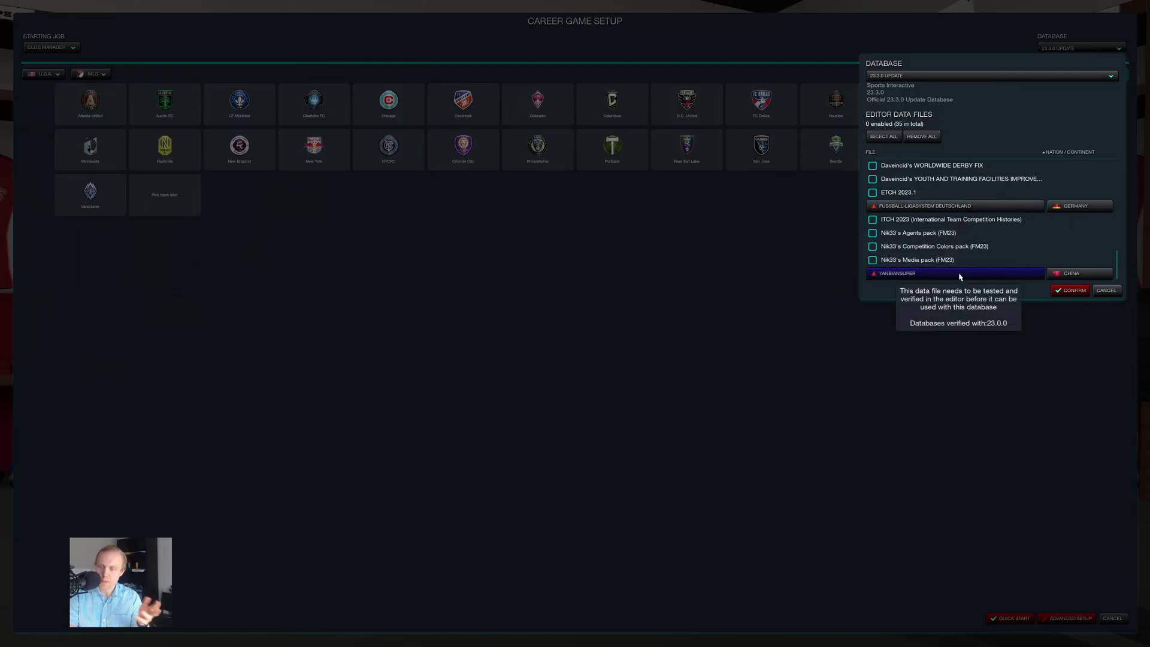
Step: Switch the database from the 23.3.0 Update to Football Manager 2023
left_click(906, 78)
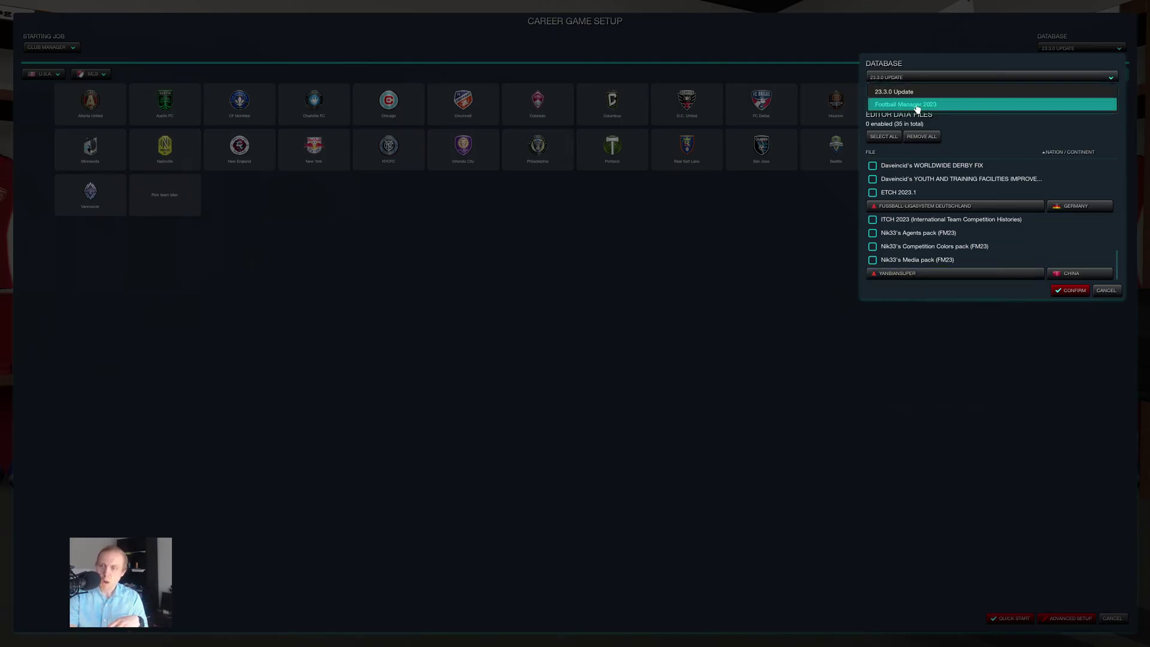
left_click(949, 105)
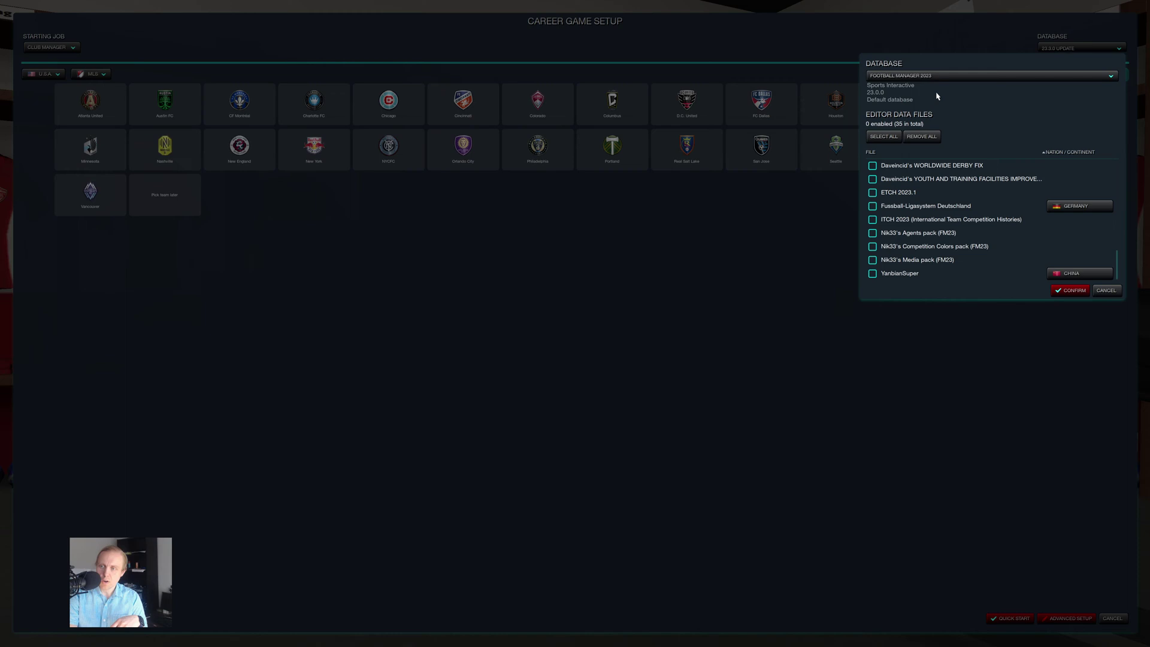
left_click(929, 80)
left_click(936, 107)
Step: Review the editor data files, enable only Fussball-Ligasystem Deutschland, and confirm the database selection
scroll(957, 245, "up", 6)
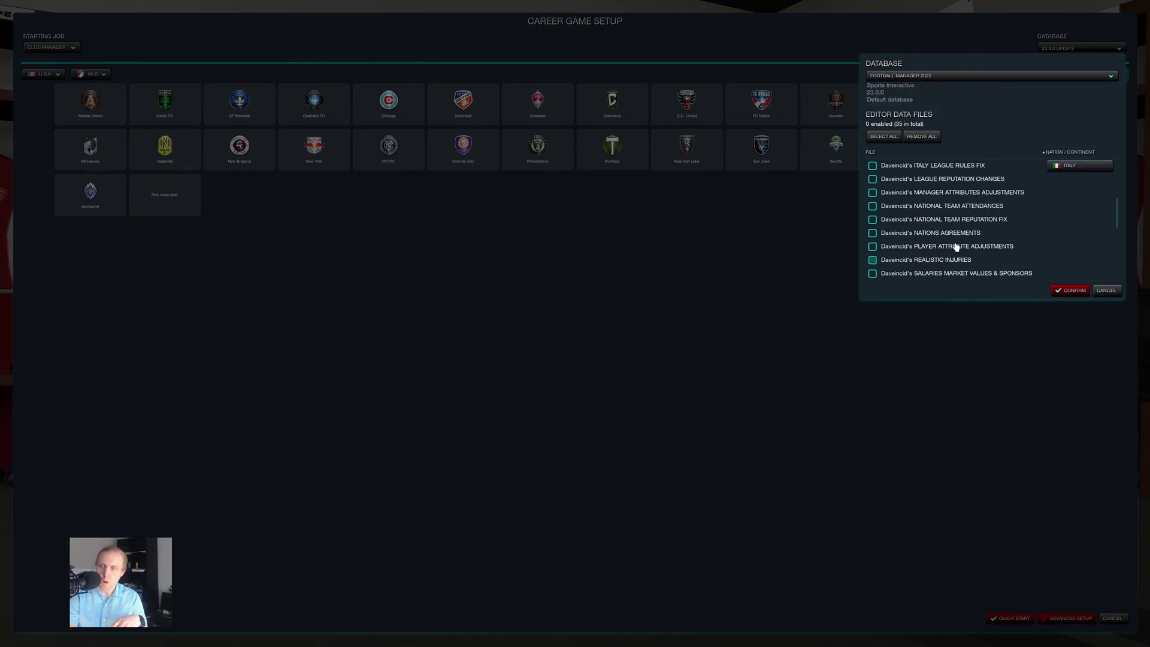
scroll(957, 247, "up", 5)
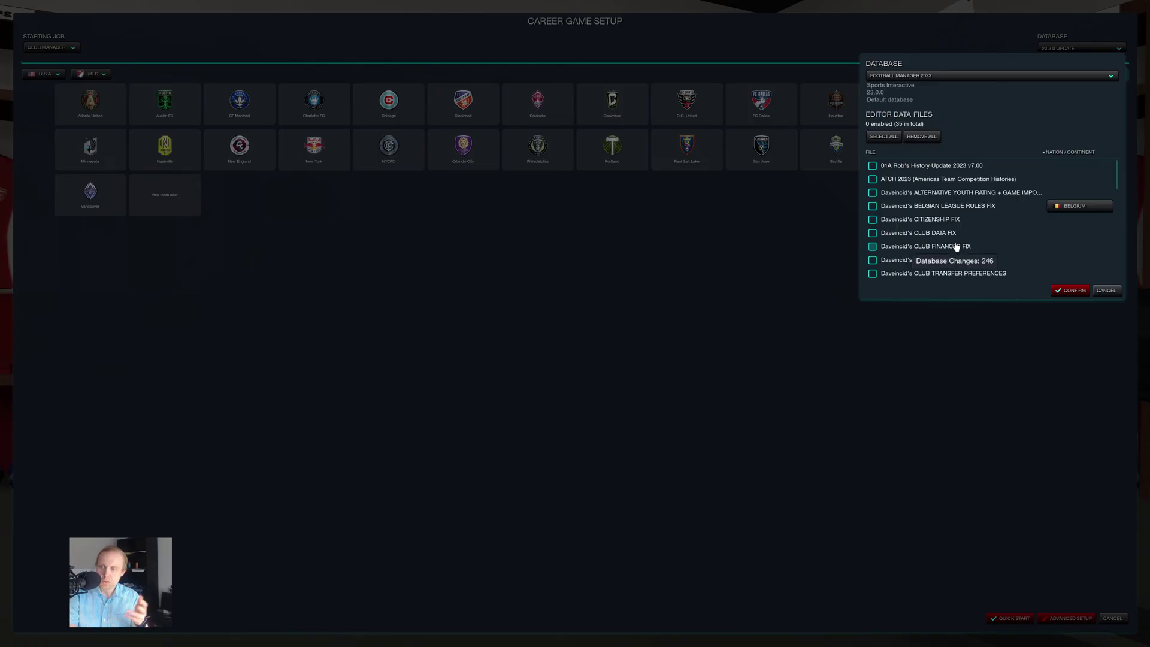
scroll(957, 246, "down", 10)
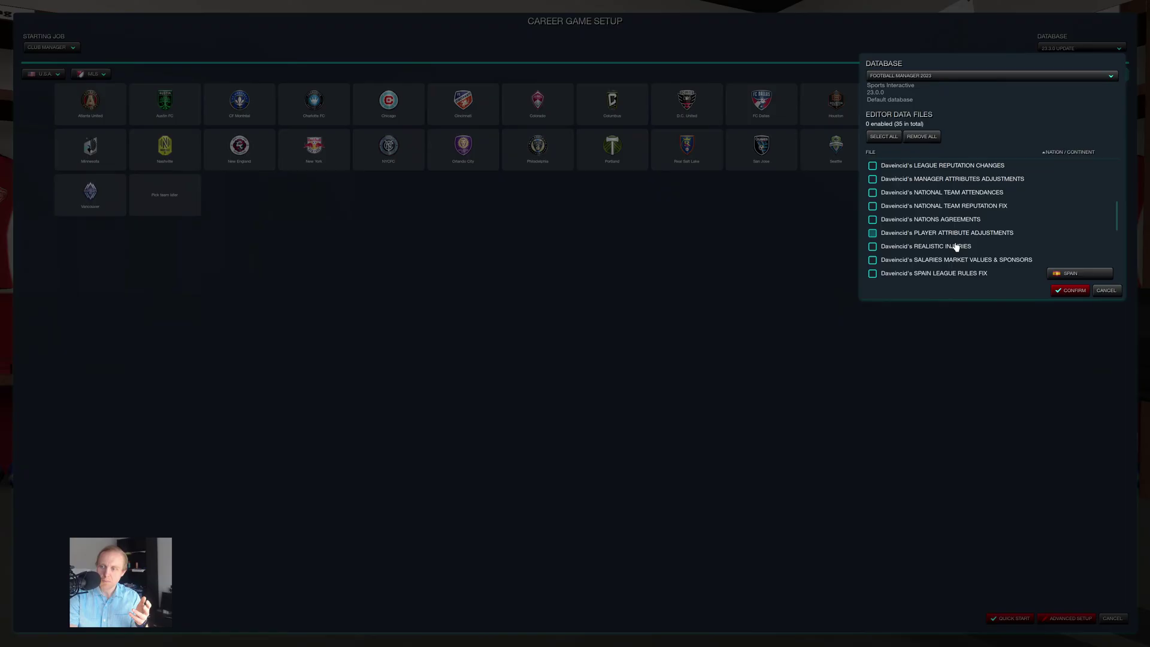
scroll(956, 247, "down", 3)
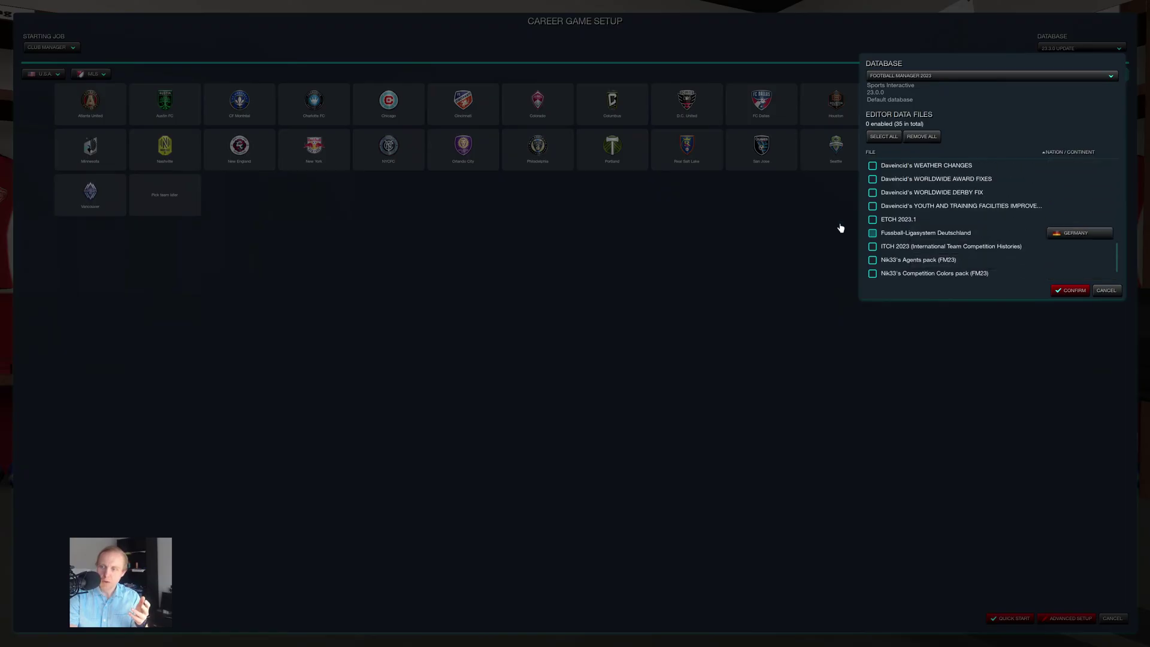
left_click(872, 234)
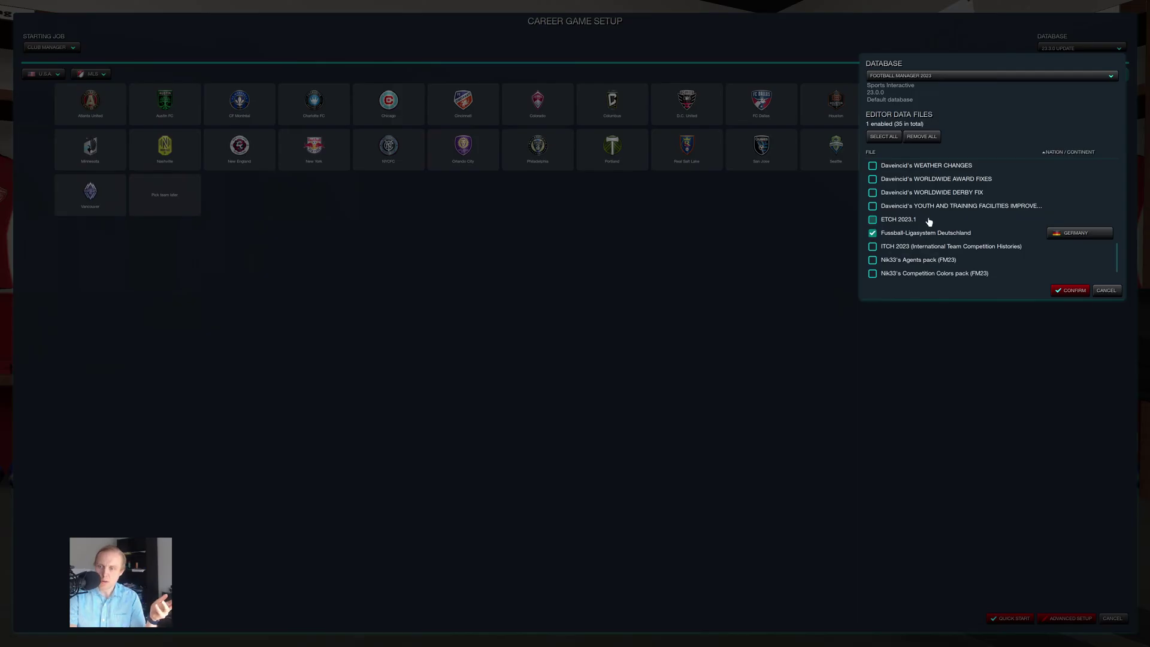
scroll(922, 228, "up", 4)
scroll(931, 224, "down", 4)
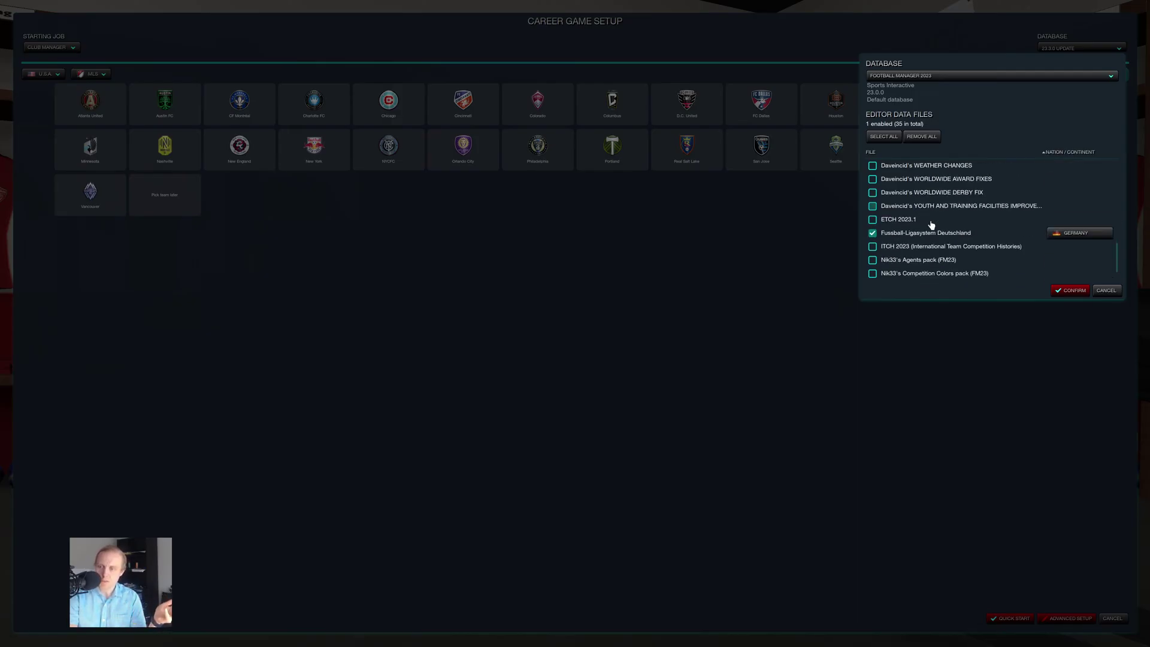
left_click(1074, 293)
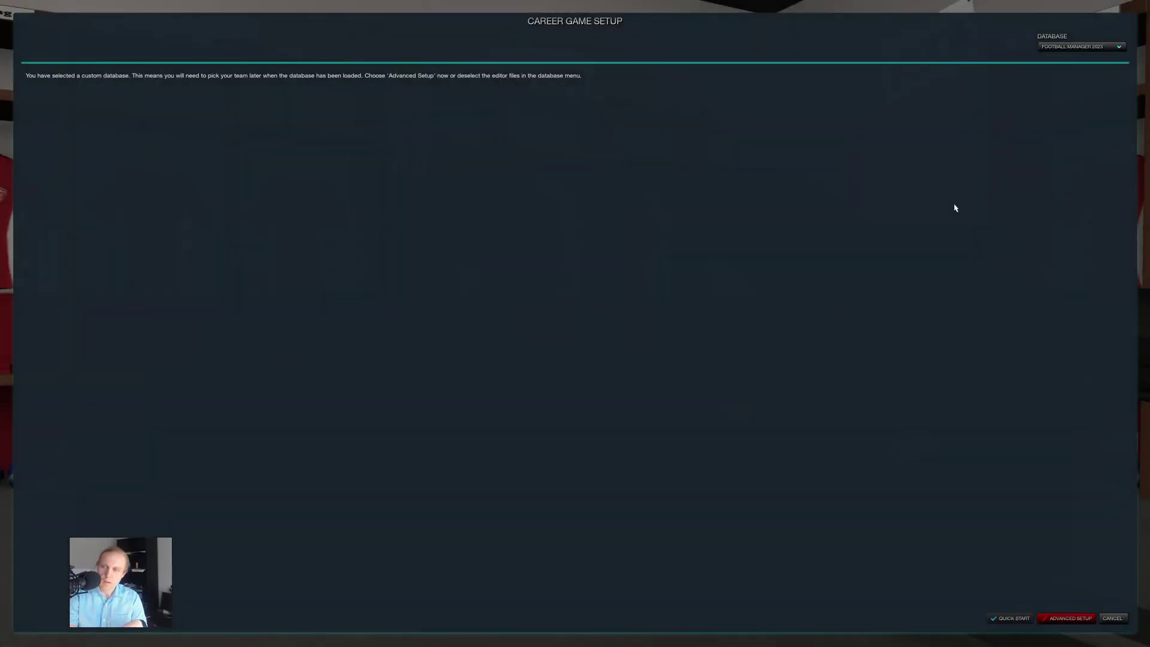
Step: Continue to the advanced setup and remove every active league except the Mexican one
left_click(1066, 618)
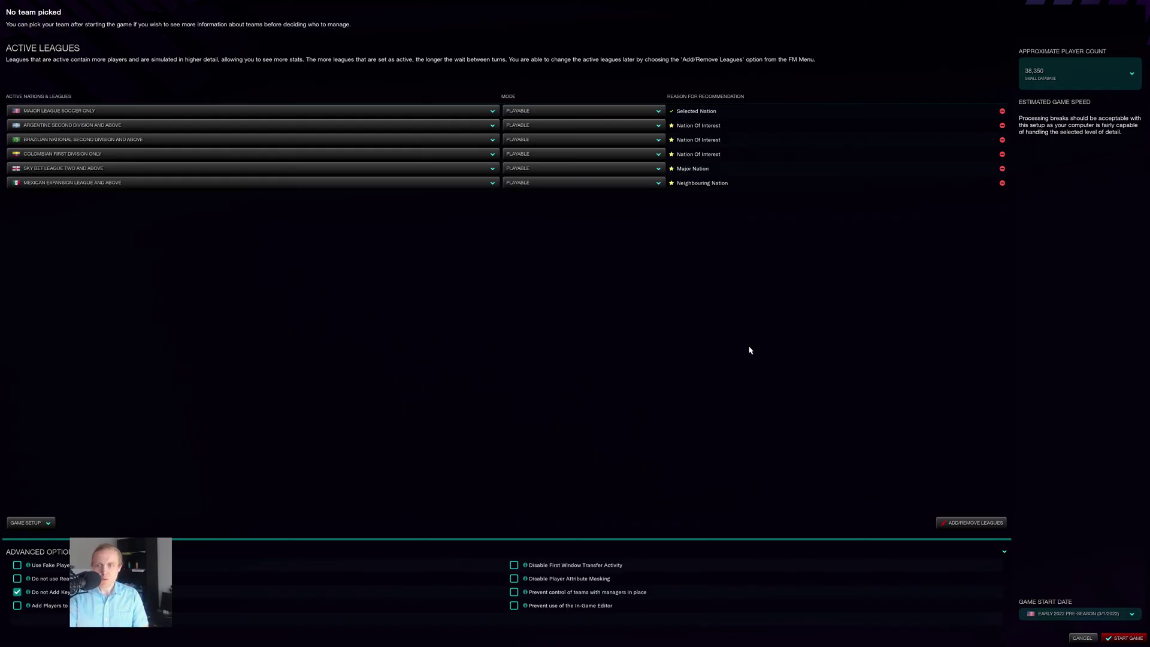
left_click(220, 113)
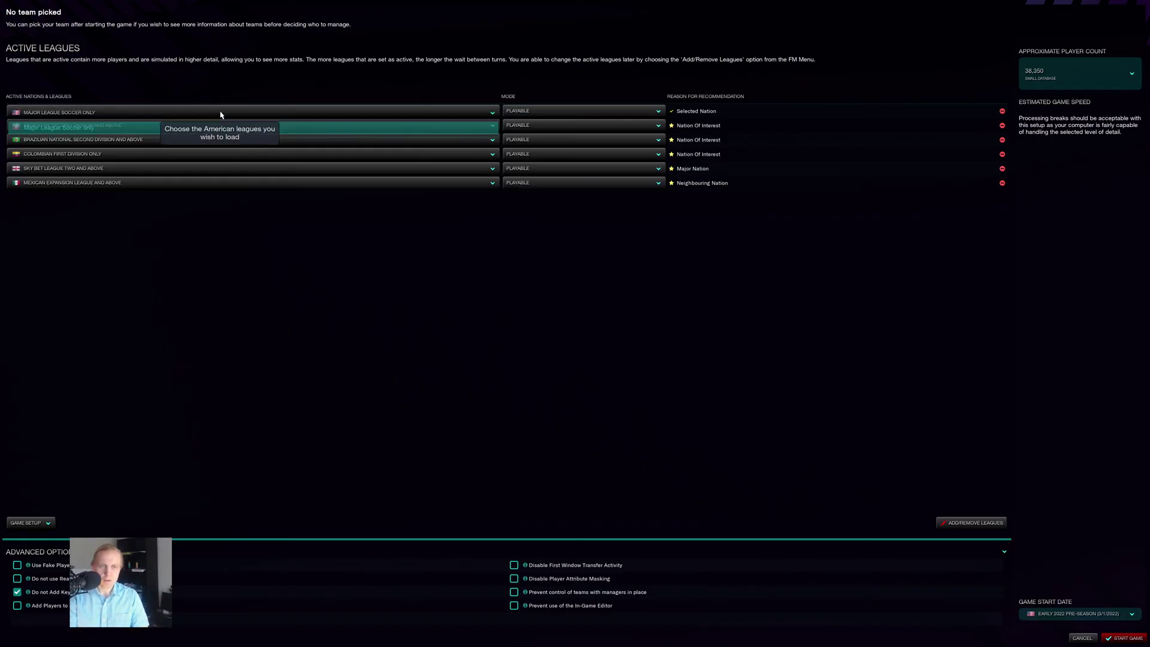
left_click(1002, 112)
left_click(1003, 112)
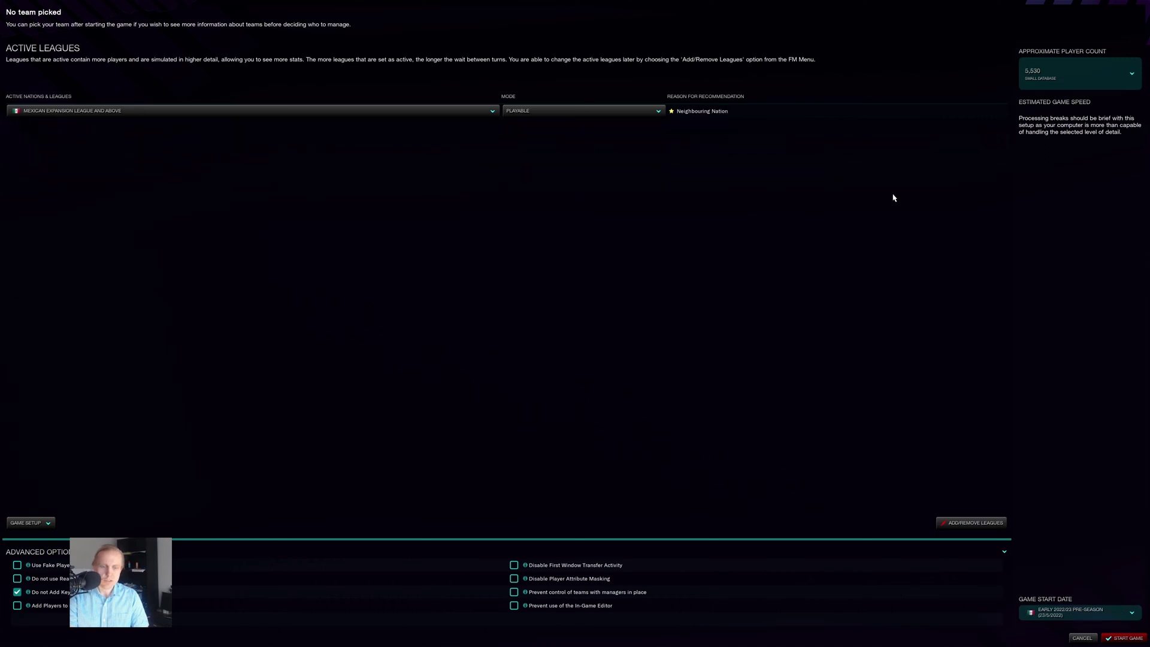
Step: Replace Mexico with Germany as the only chosen nation and confirm
left_click(950, 527)
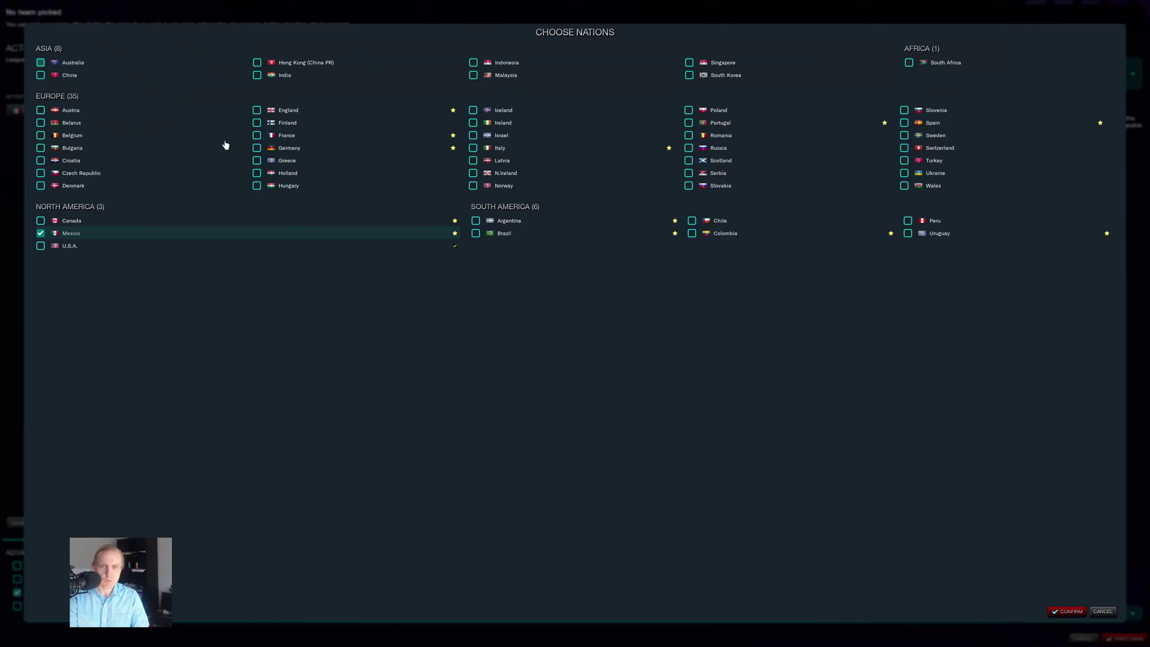
left_click(40, 233)
left_click(257, 148)
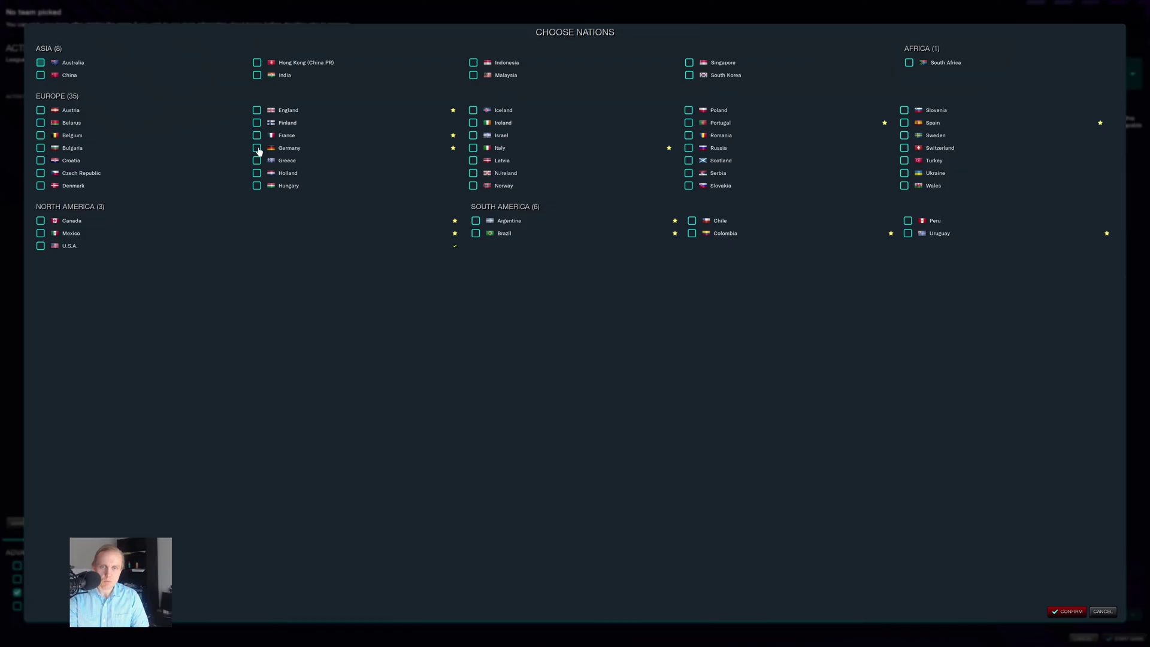
left_click(1065, 611)
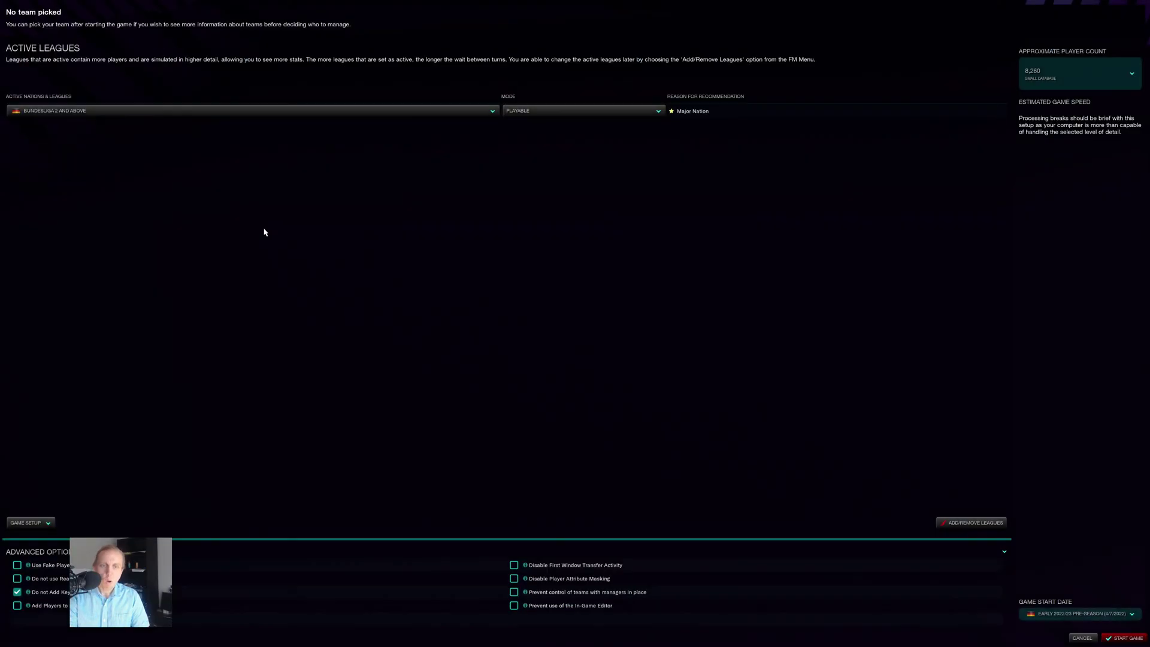
Step: Set the active German leagues to Landes-/Verbandsliga and above
left_click(145, 116)
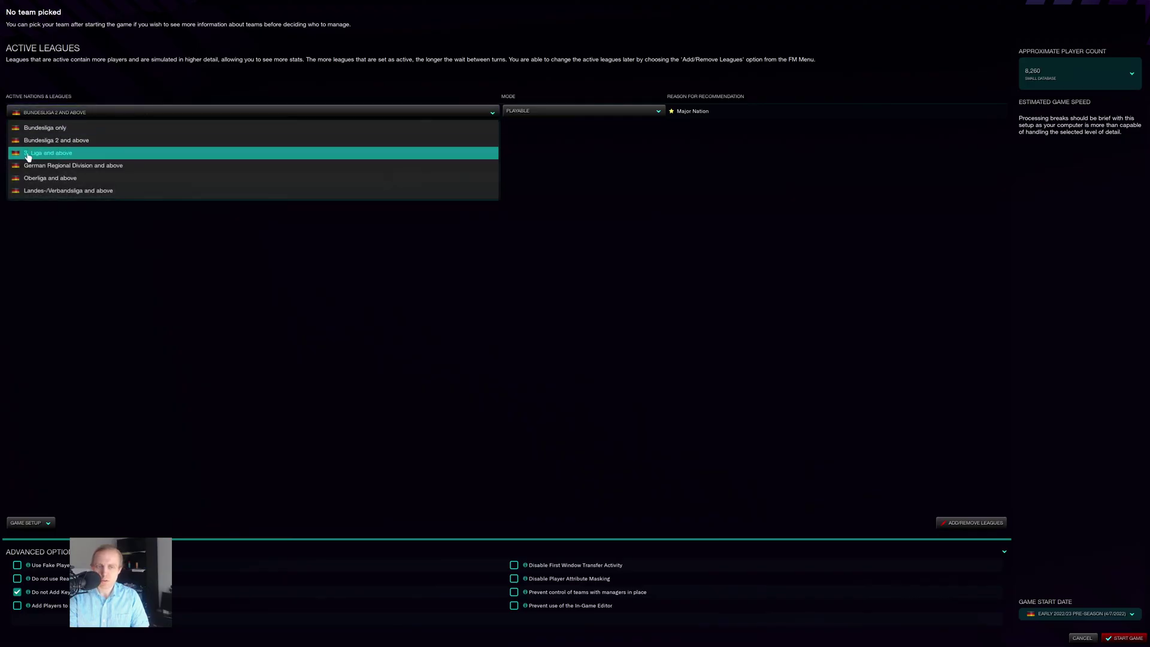
left_click(78, 191)
left_click(304, 397)
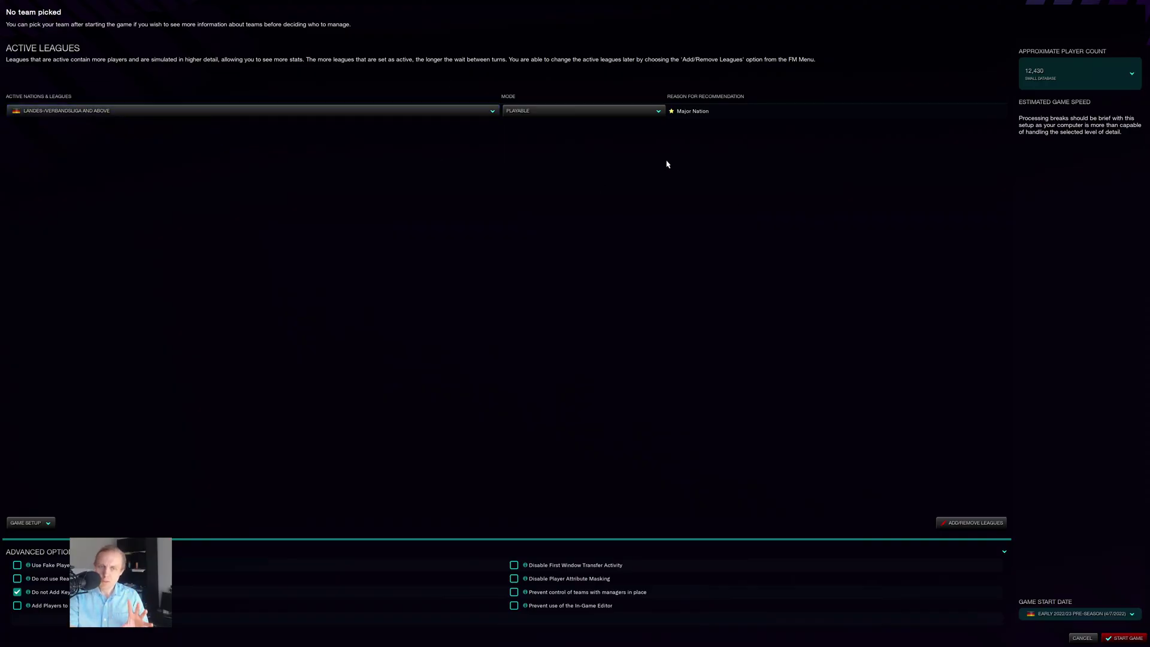
Step: Replace Germany with Finland as the only chosen nation and confirm
left_click(950, 525)
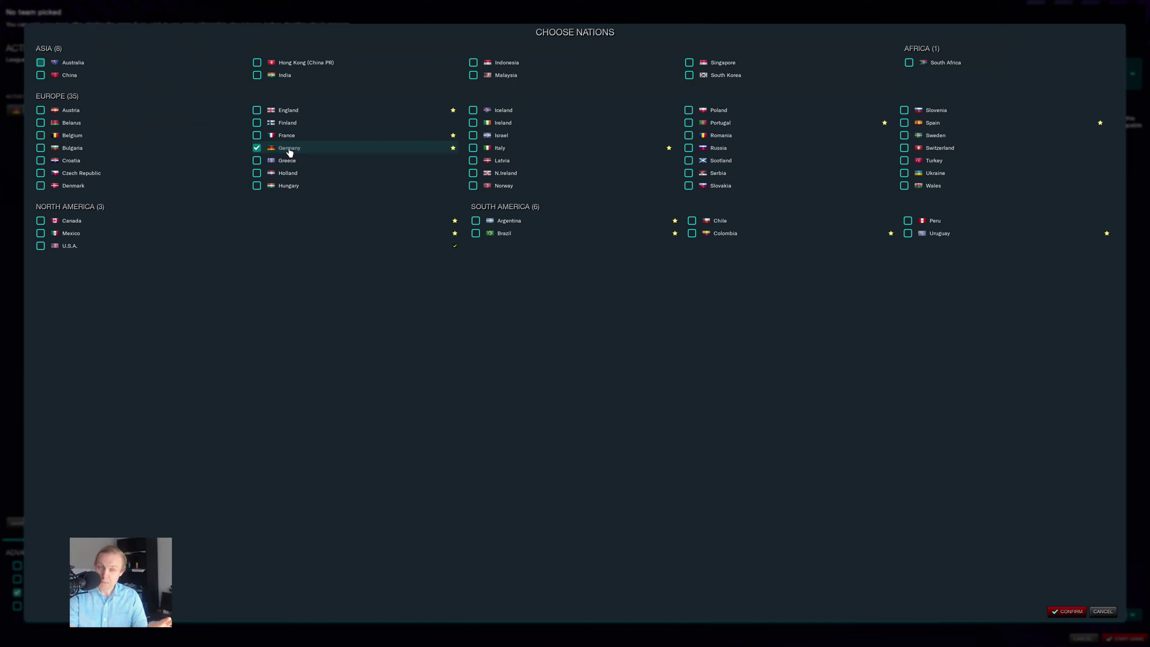
left_click(256, 148)
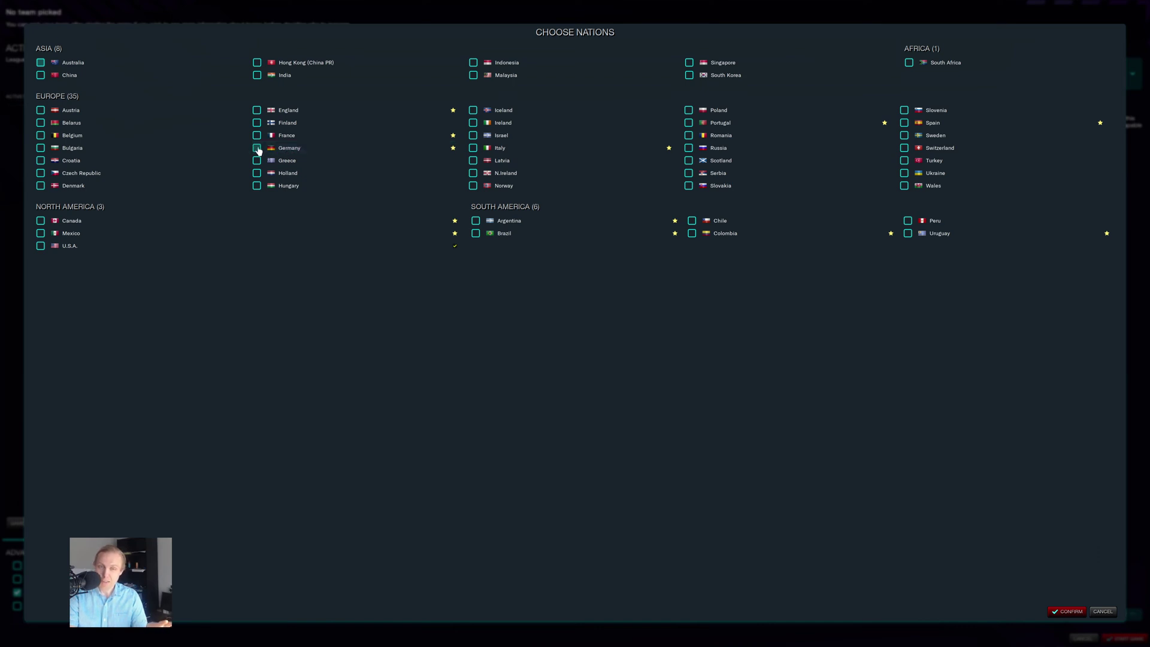
left_click(256, 110)
left_click(256, 122)
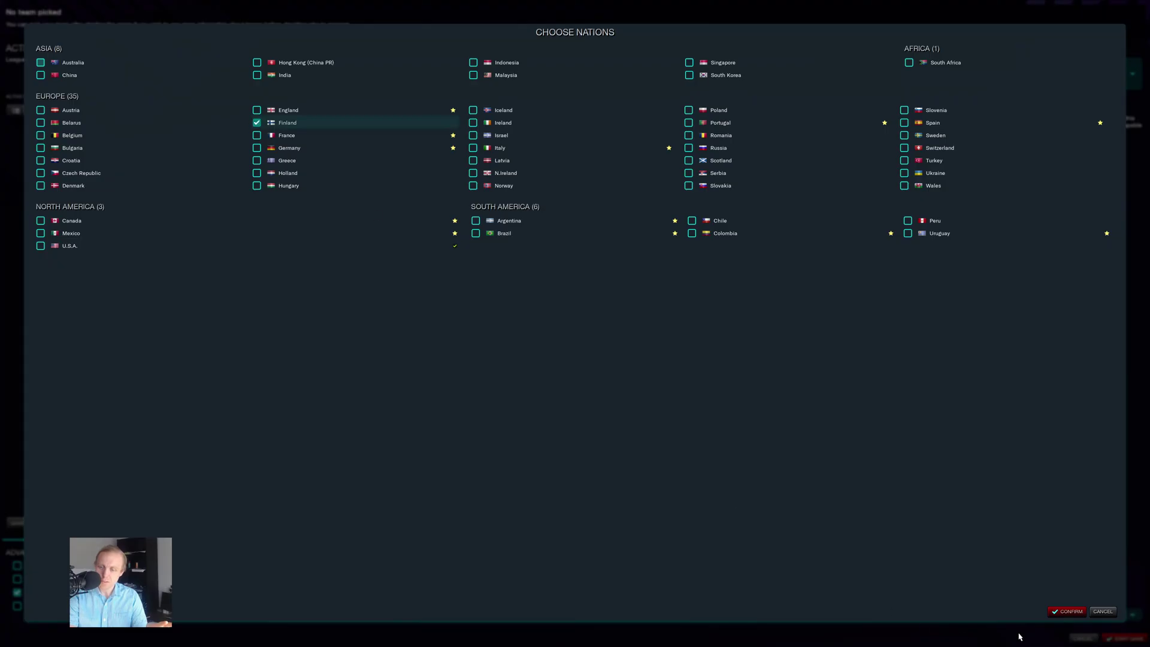
left_click(1057, 615)
Step: Check the available Finnish league levels, choose Finnish First Division and above, and cancel the game setup
left_click(134, 112)
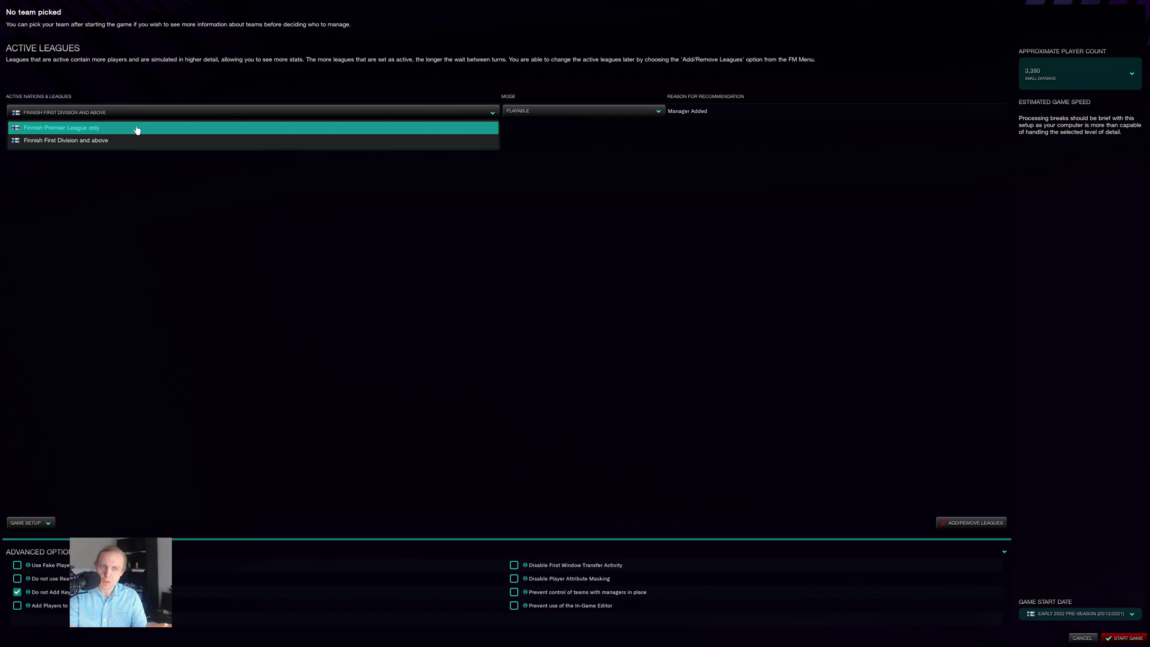
left_click(137, 141)
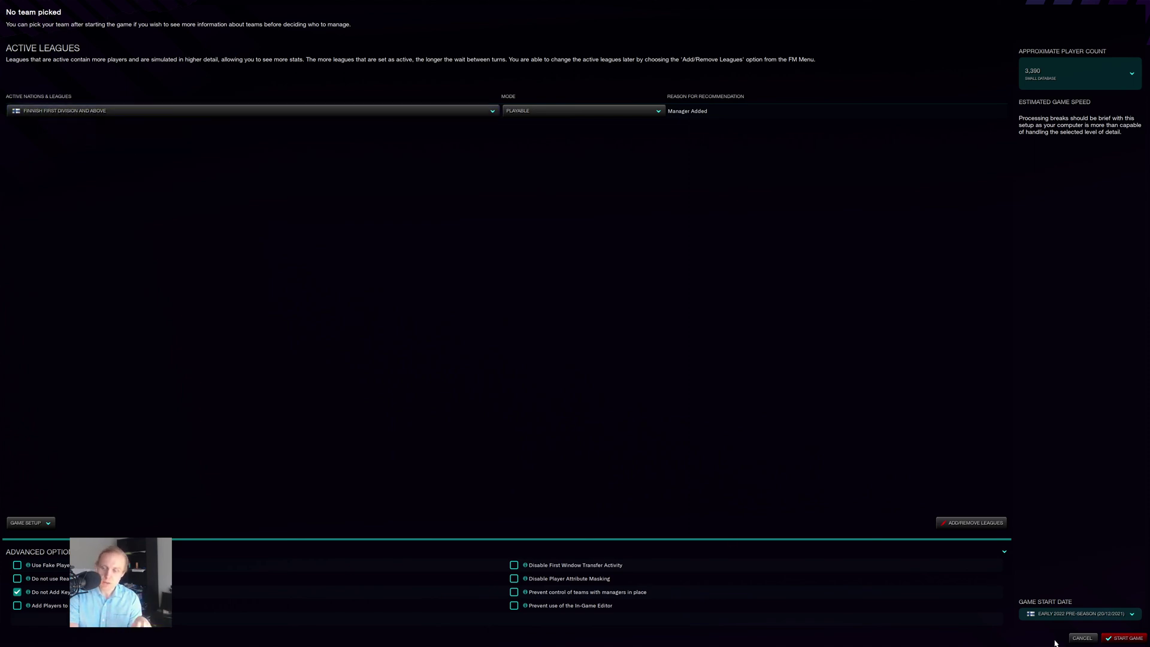
left_click(1081, 637)
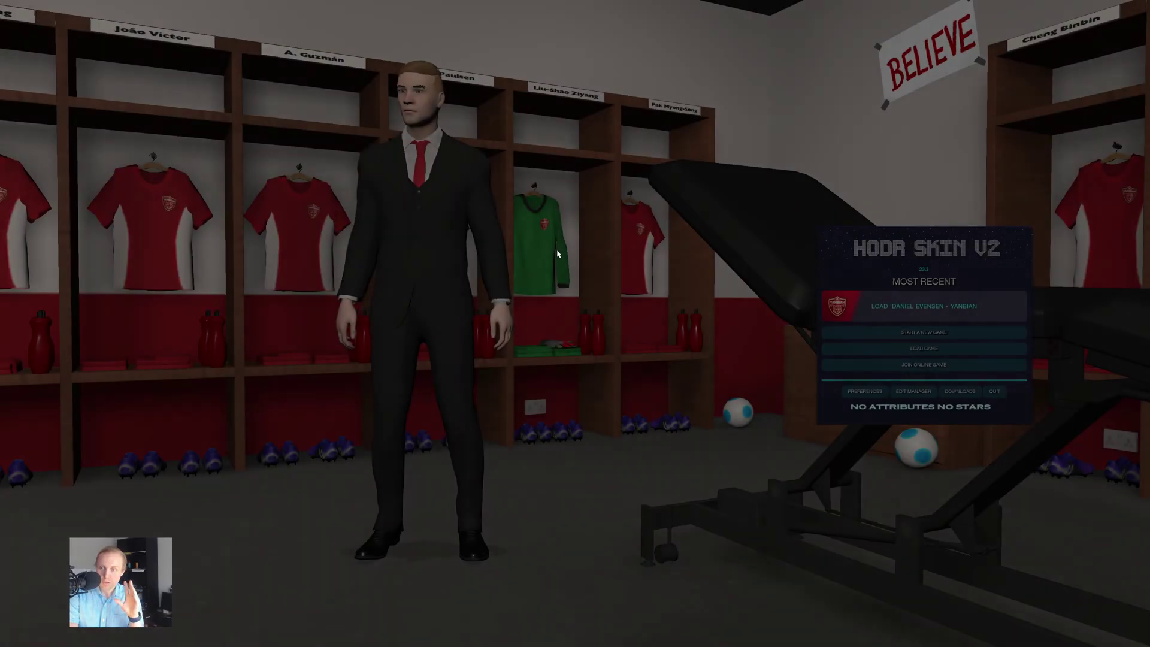